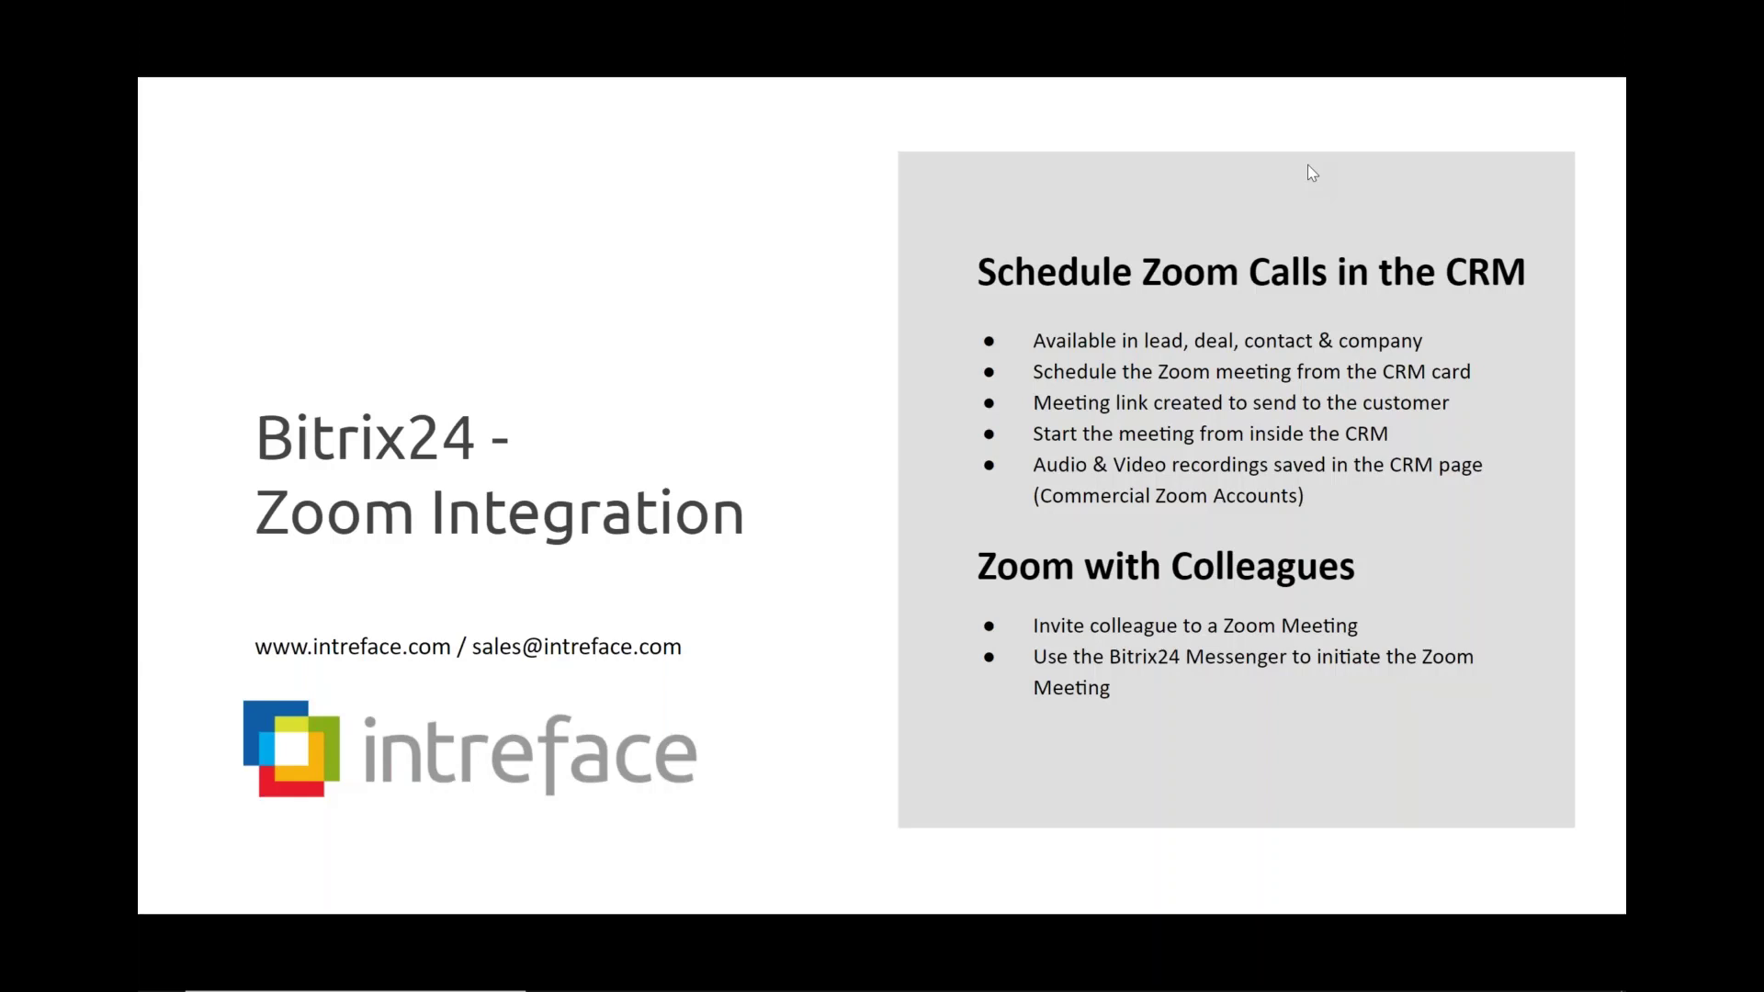
# - Switch from the Zoom integration slide to the Bitrix24 Contacts list in Chrome
pyautogui.hotkey('alt', 'Tab')
pyautogui.hotkey('alt', 'Tab')
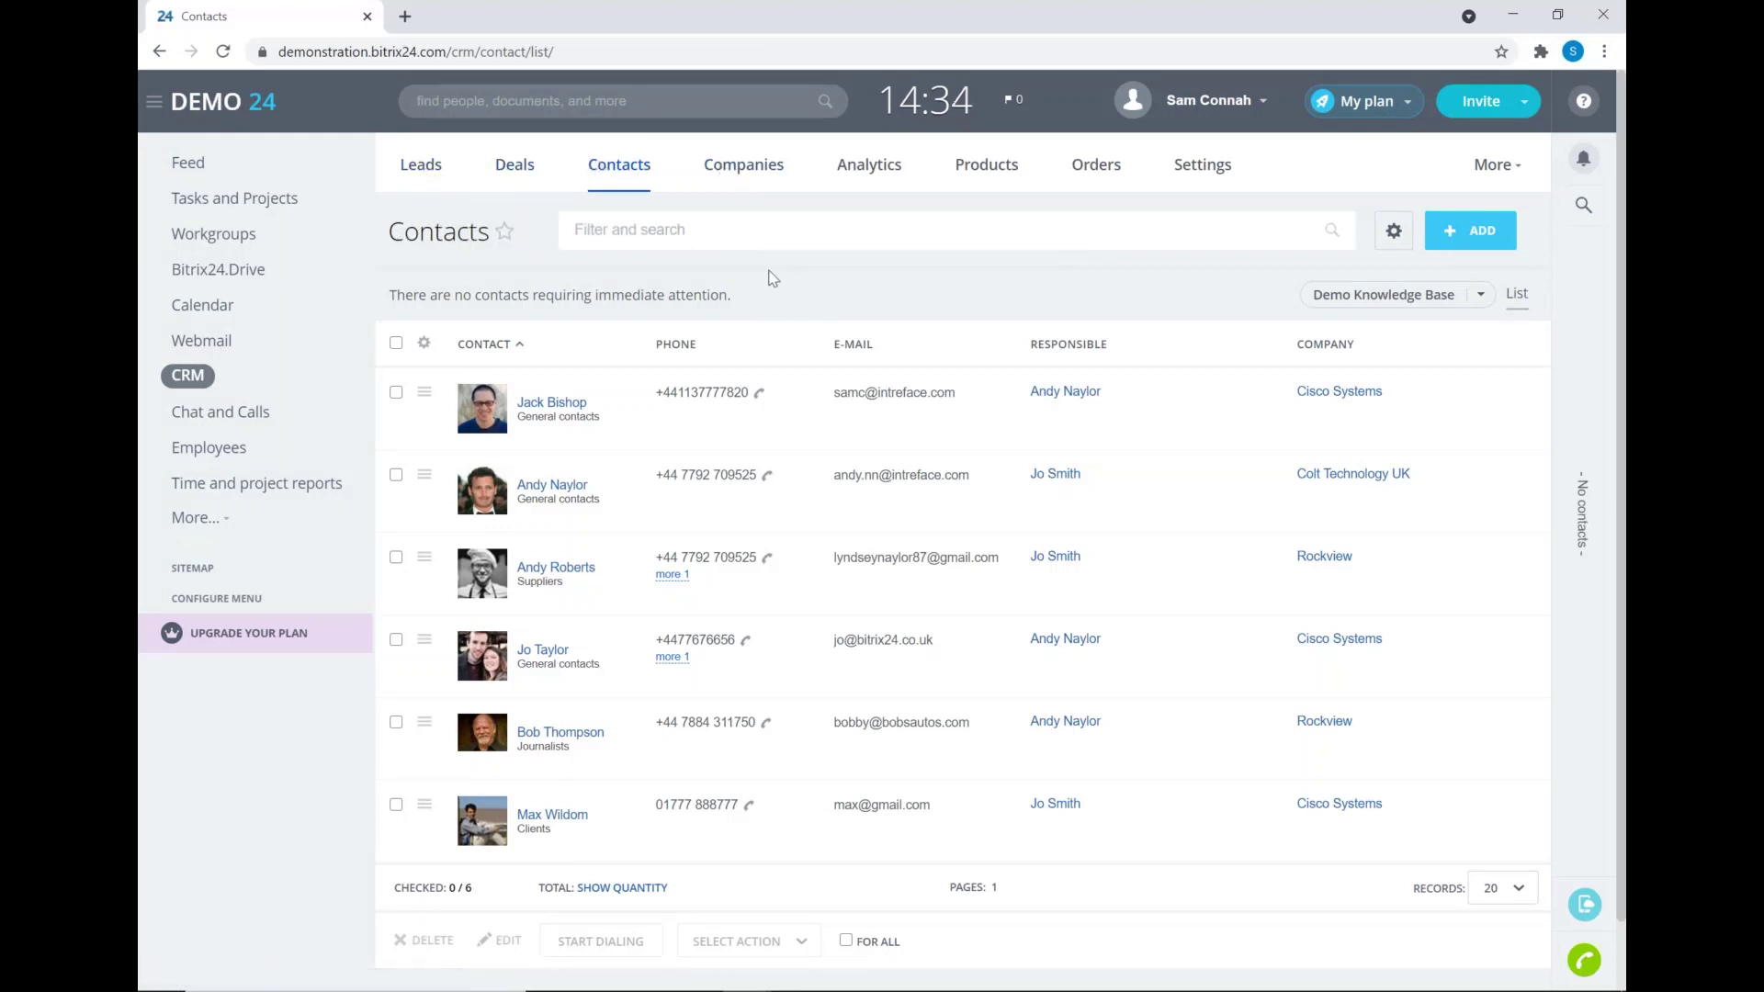
# - Open the first contact's card and reach the Zoom connection page through its Zoom activity option
pyautogui.click(547, 405)
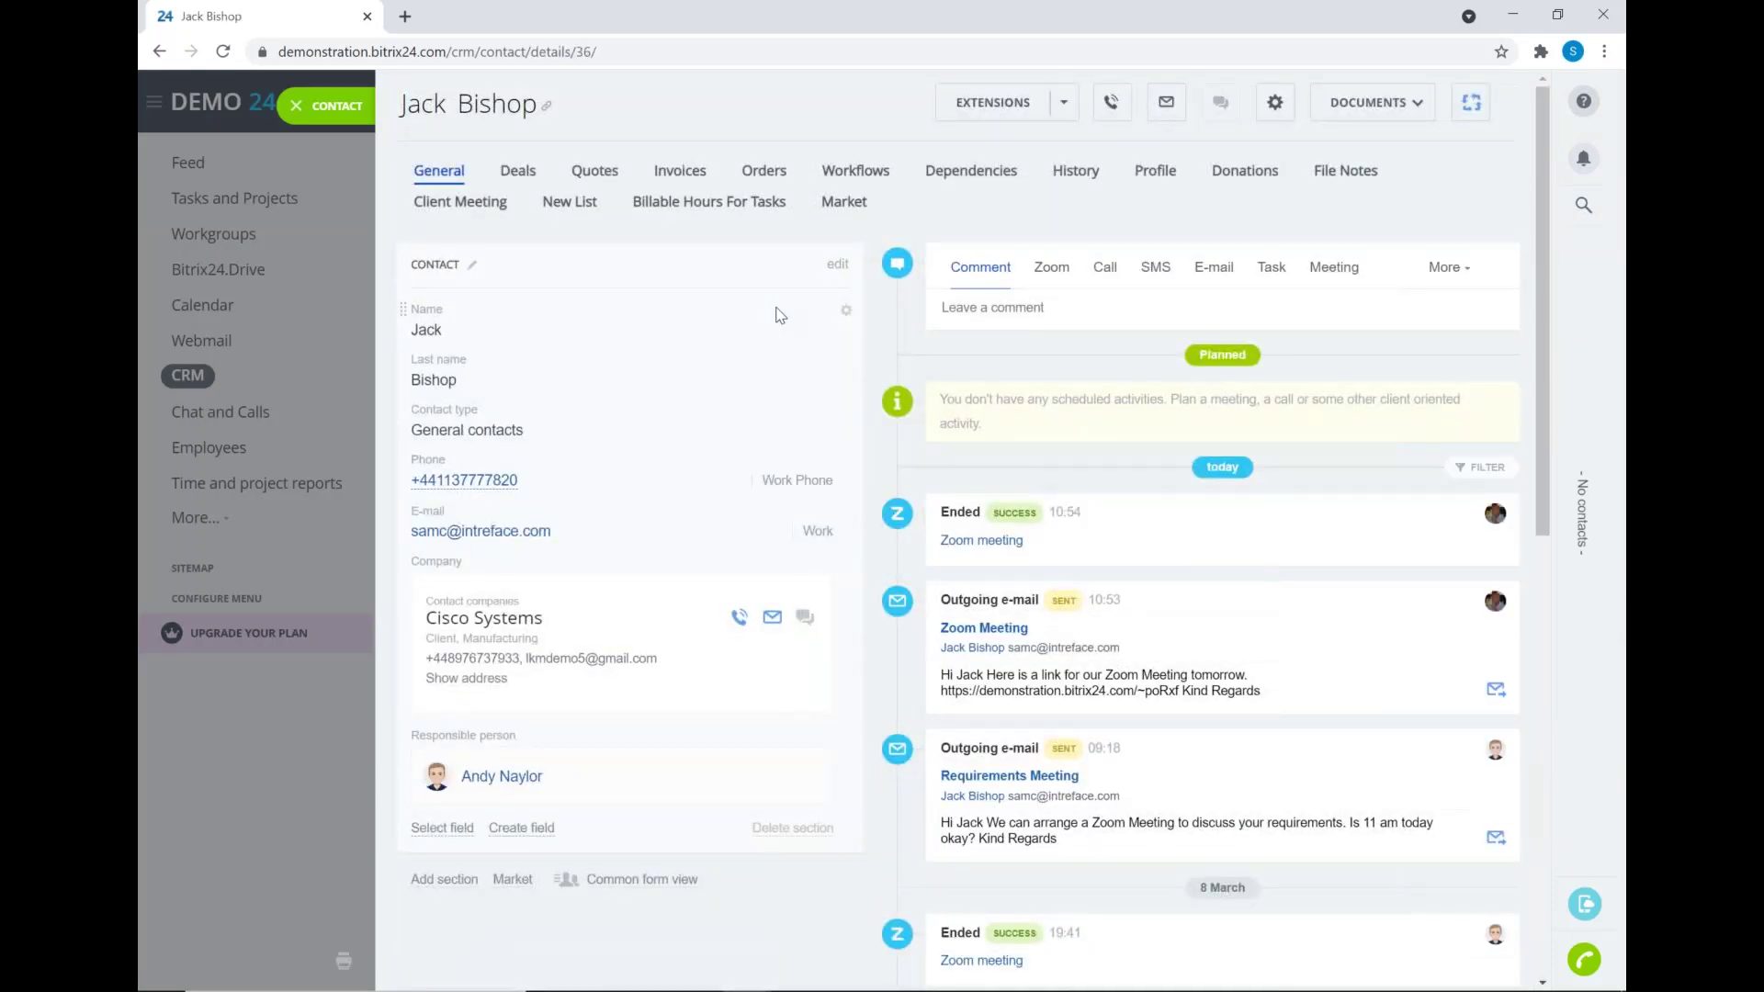
pyautogui.click(1053, 268)
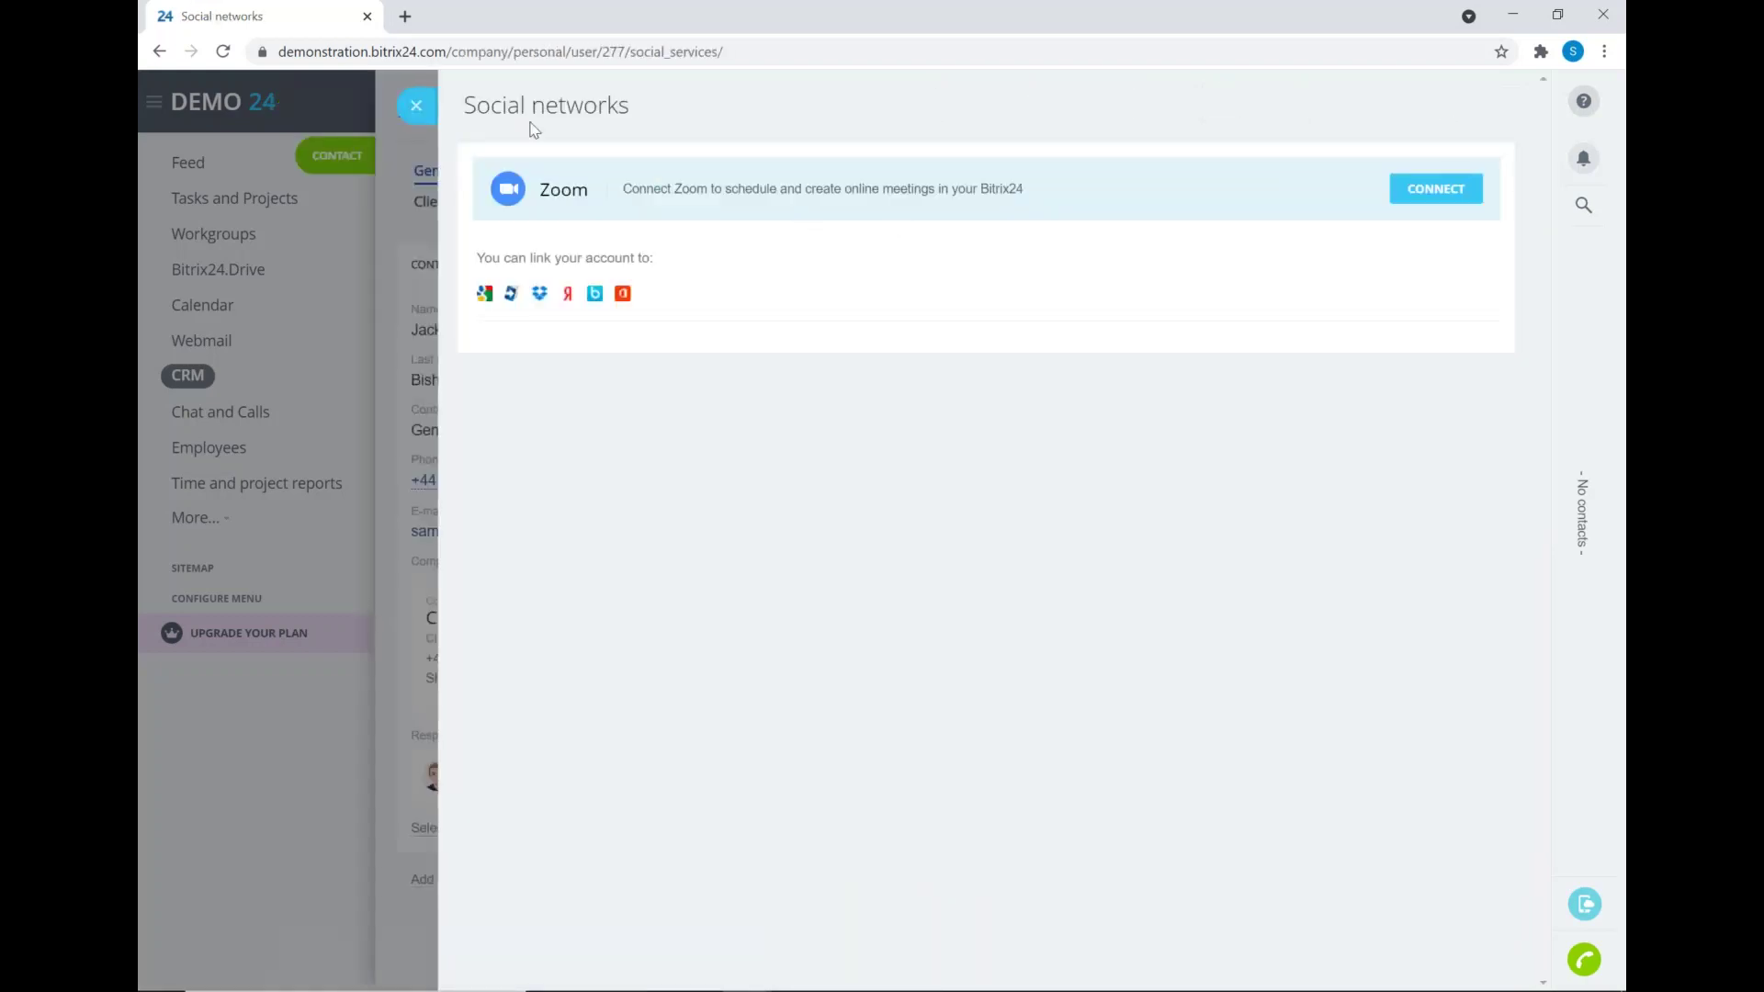
pyautogui.click(416, 105)
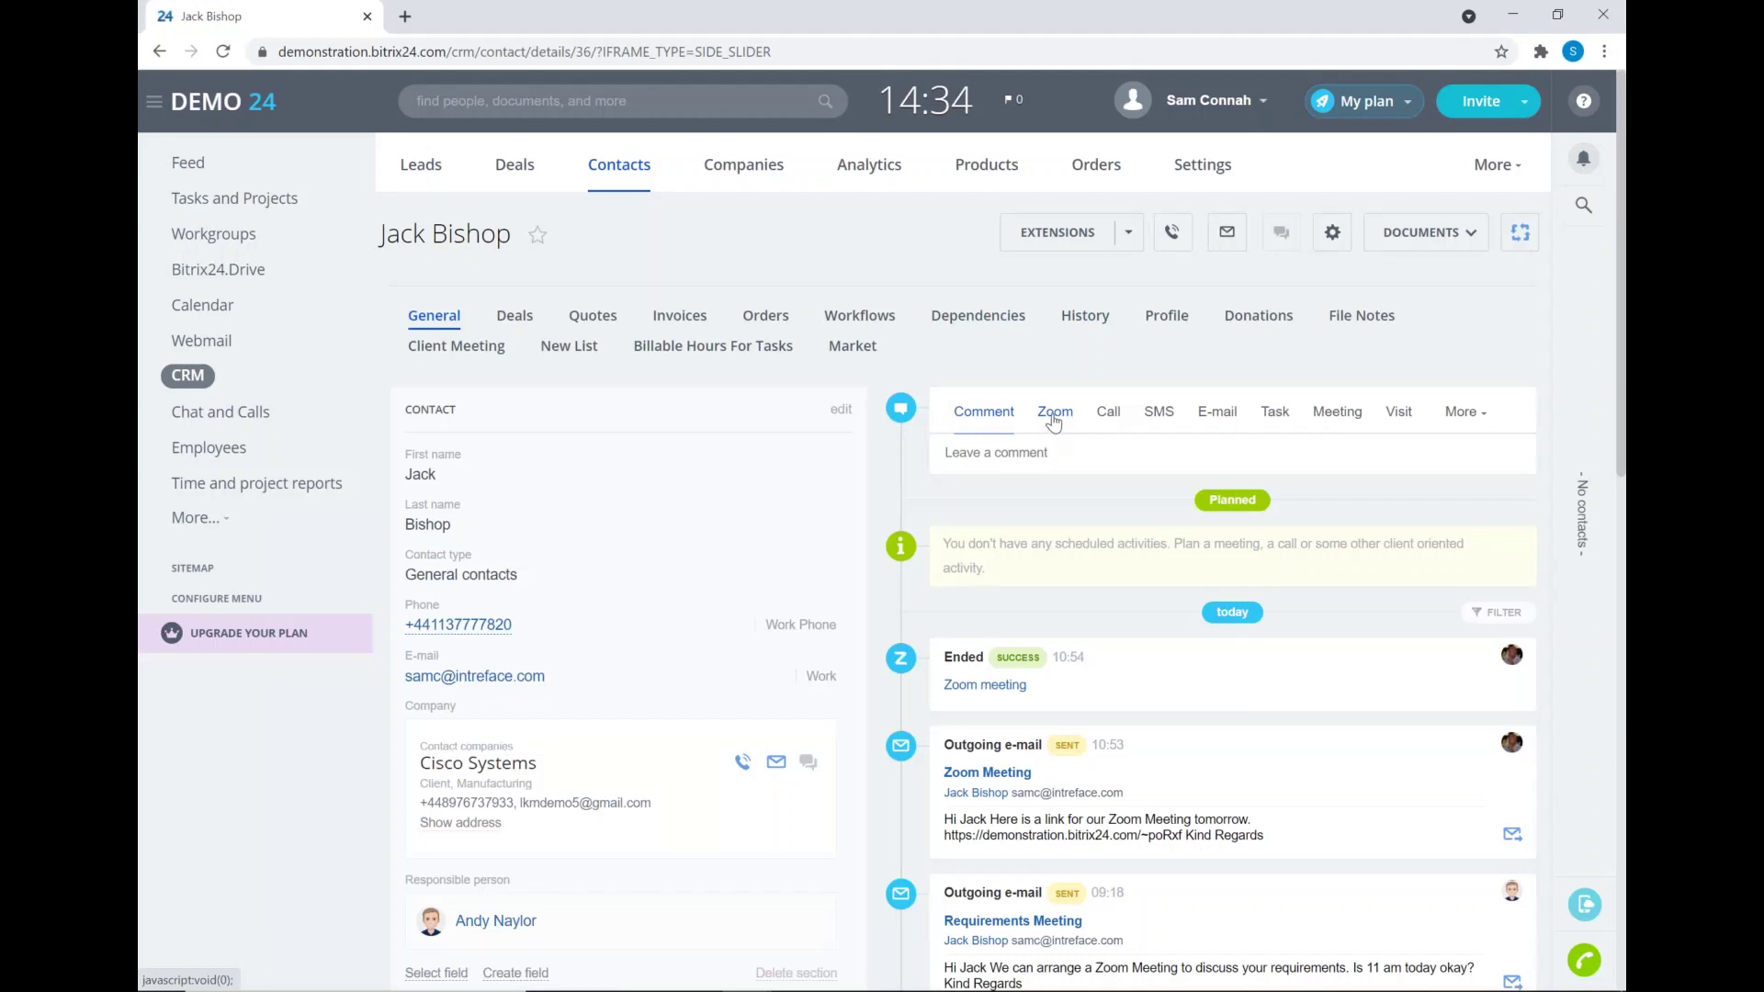
pyautogui.click(1054, 421)
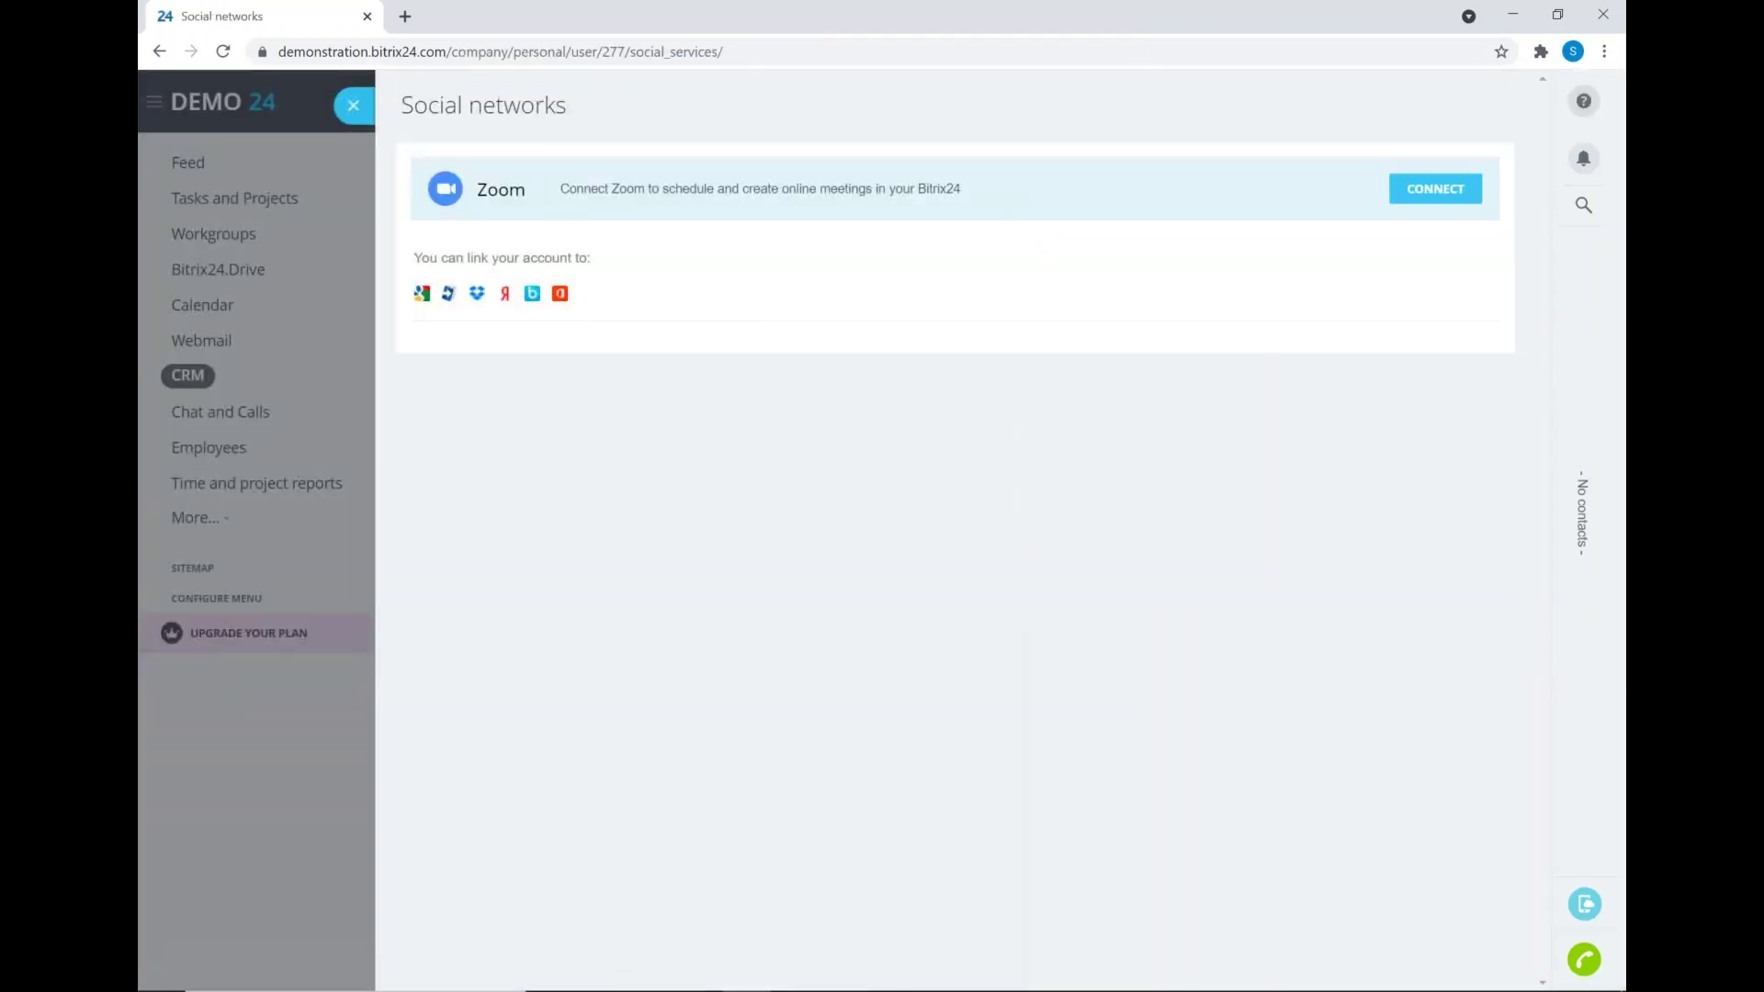
# - Connect Zoom by signing in with Google and authorizing the Bitrix24 Official Integration
pyautogui.click(1415, 193)
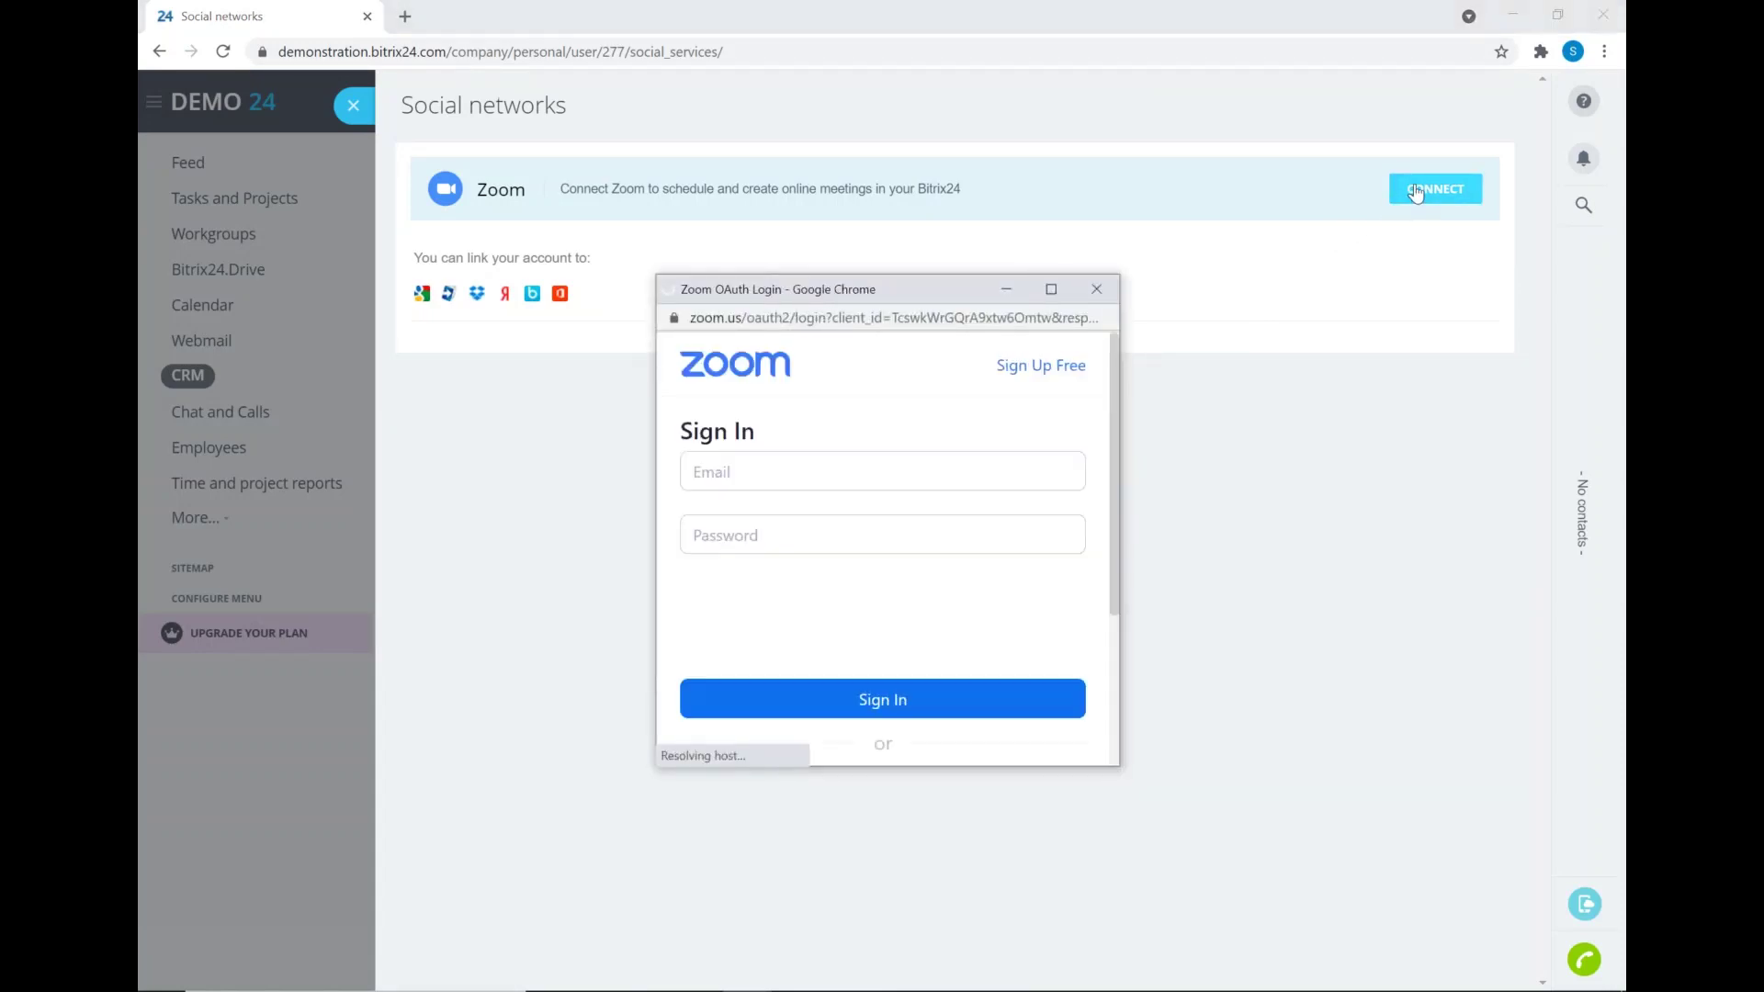
pyautogui.click(1052, 290)
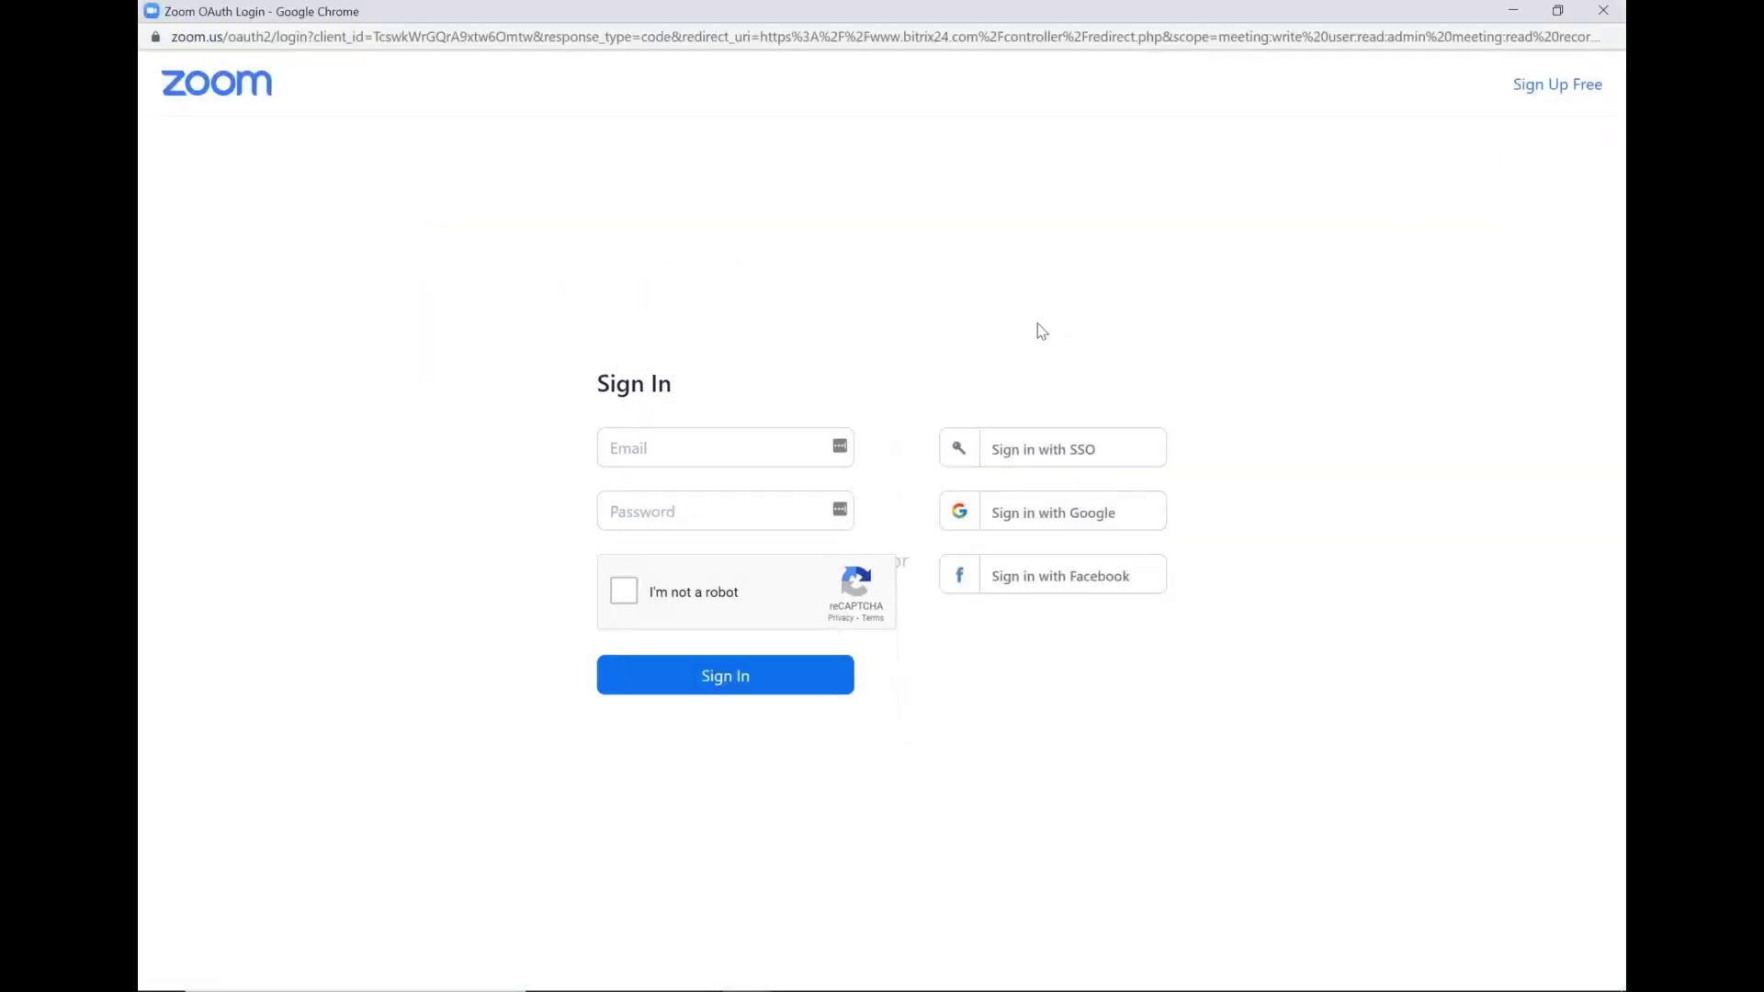
pyautogui.click(1039, 515)
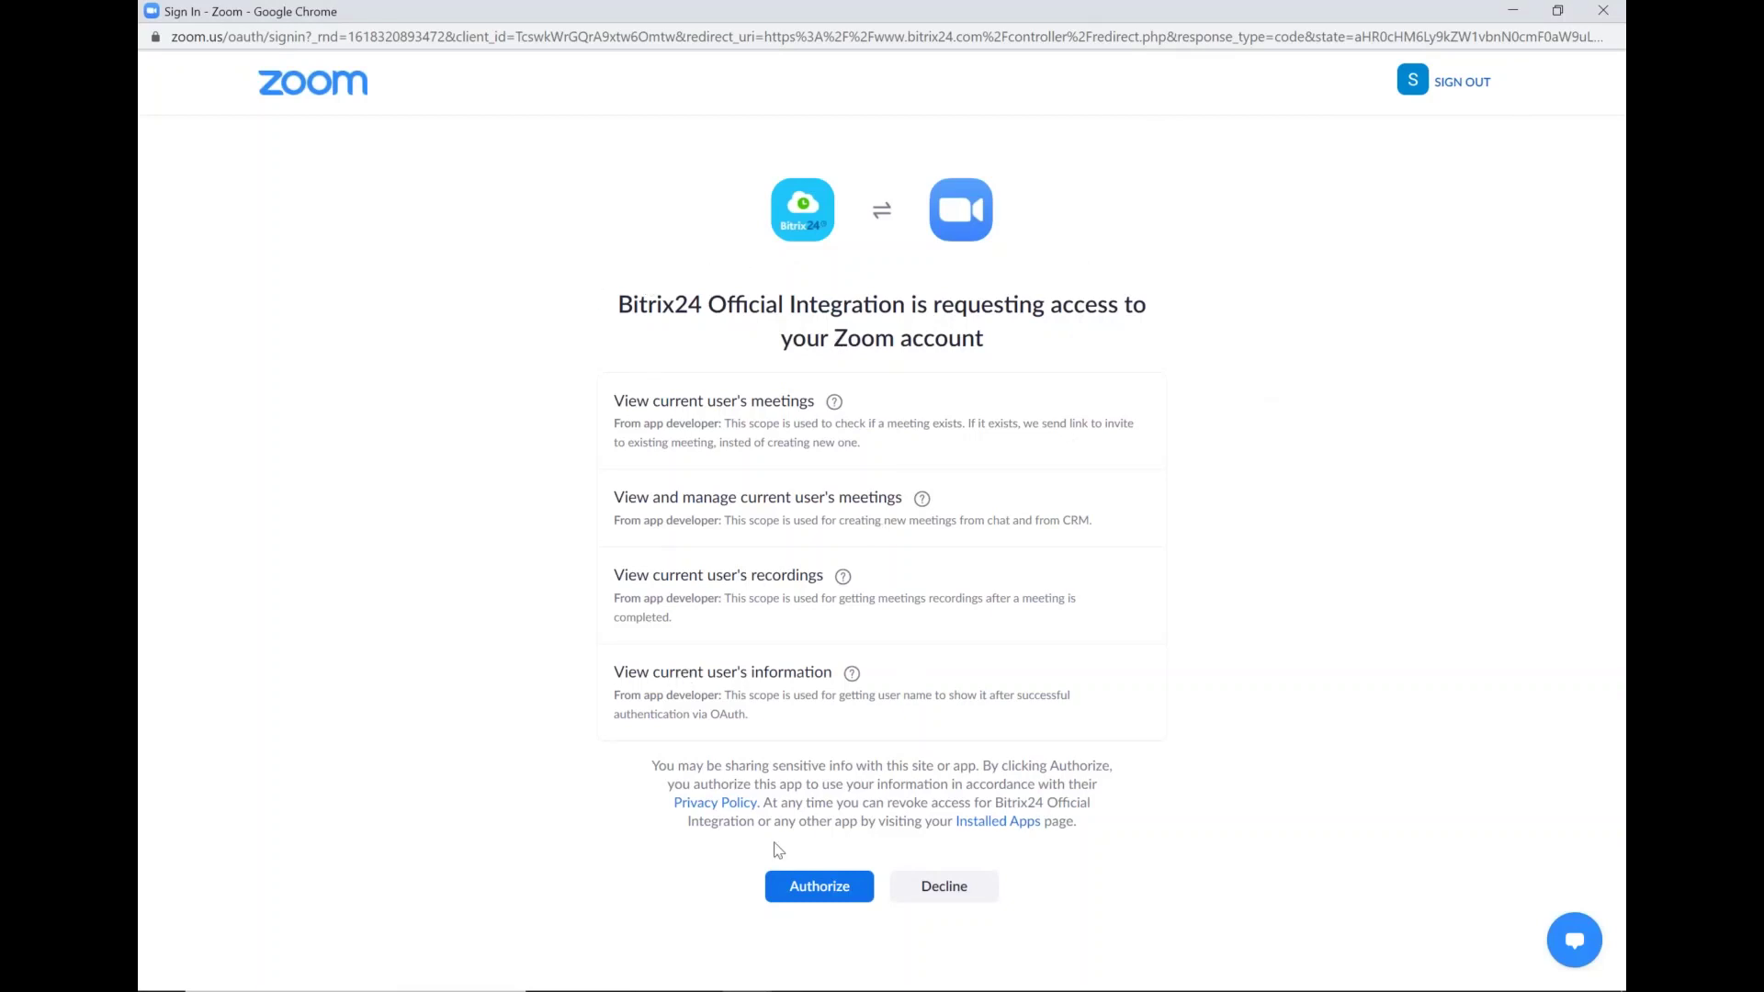
pyautogui.click(792, 884)
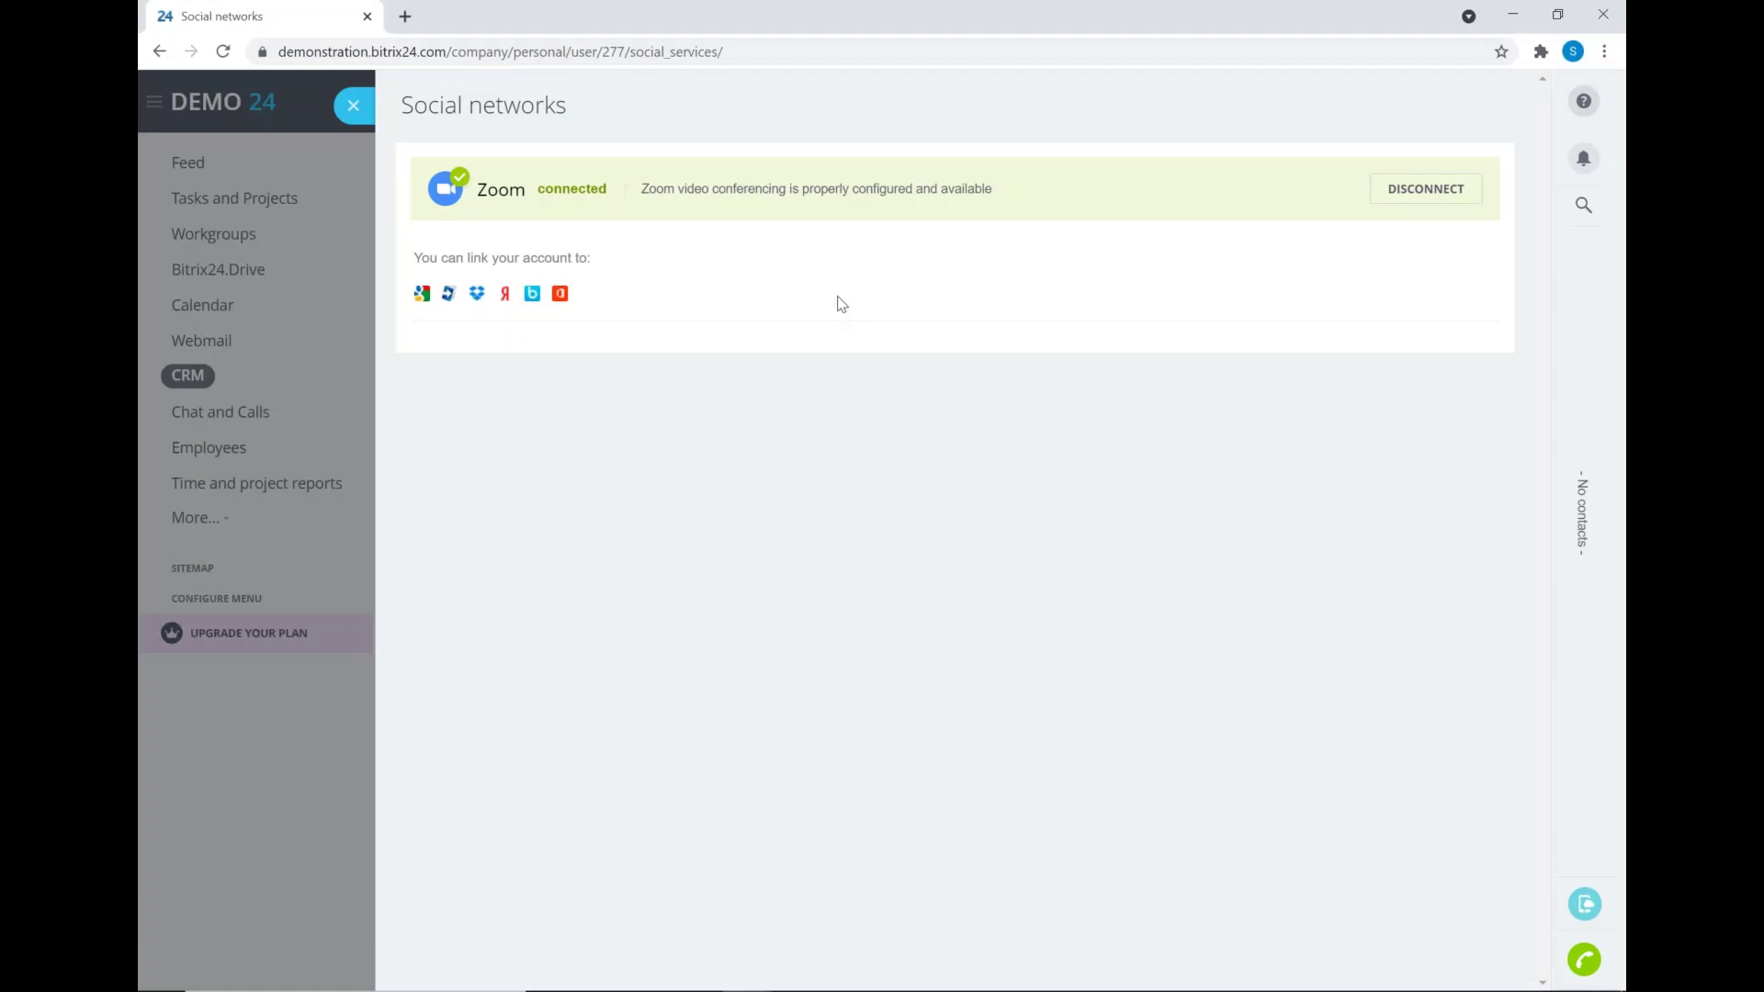
# - Close the Social networks page and open a new Zoom meeting form on the contact's card
pyautogui.click(356, 109)
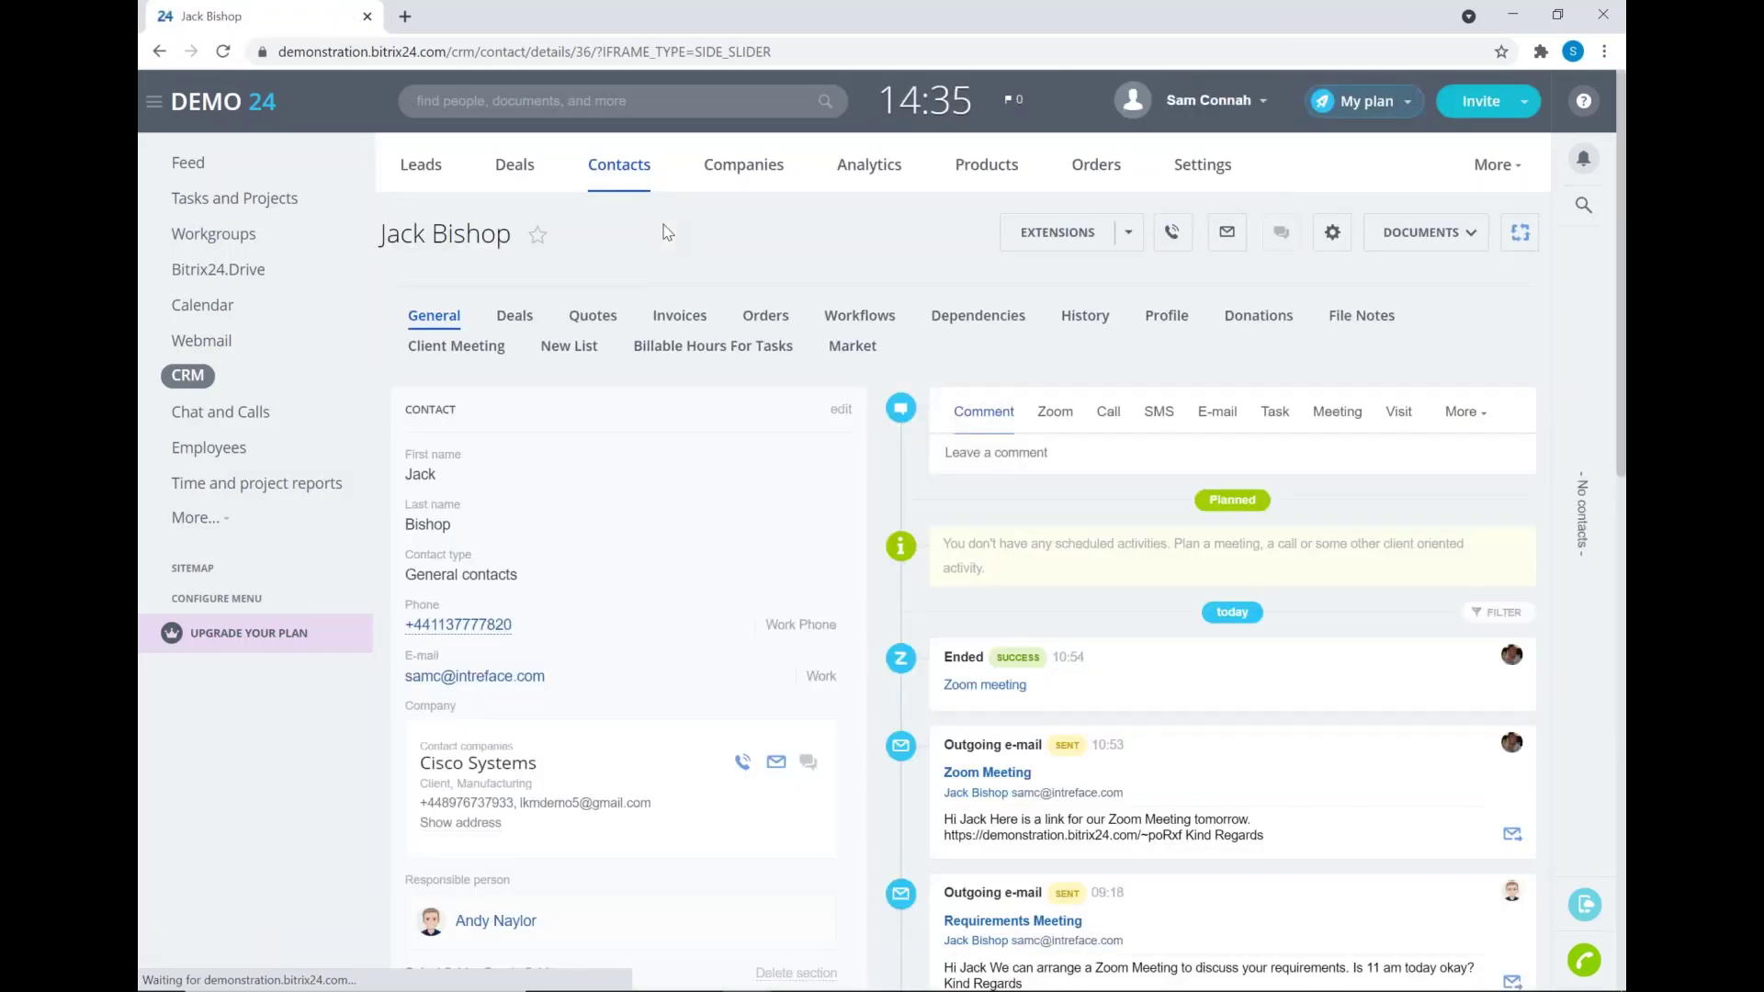
pyautogui.click(1054, 422)
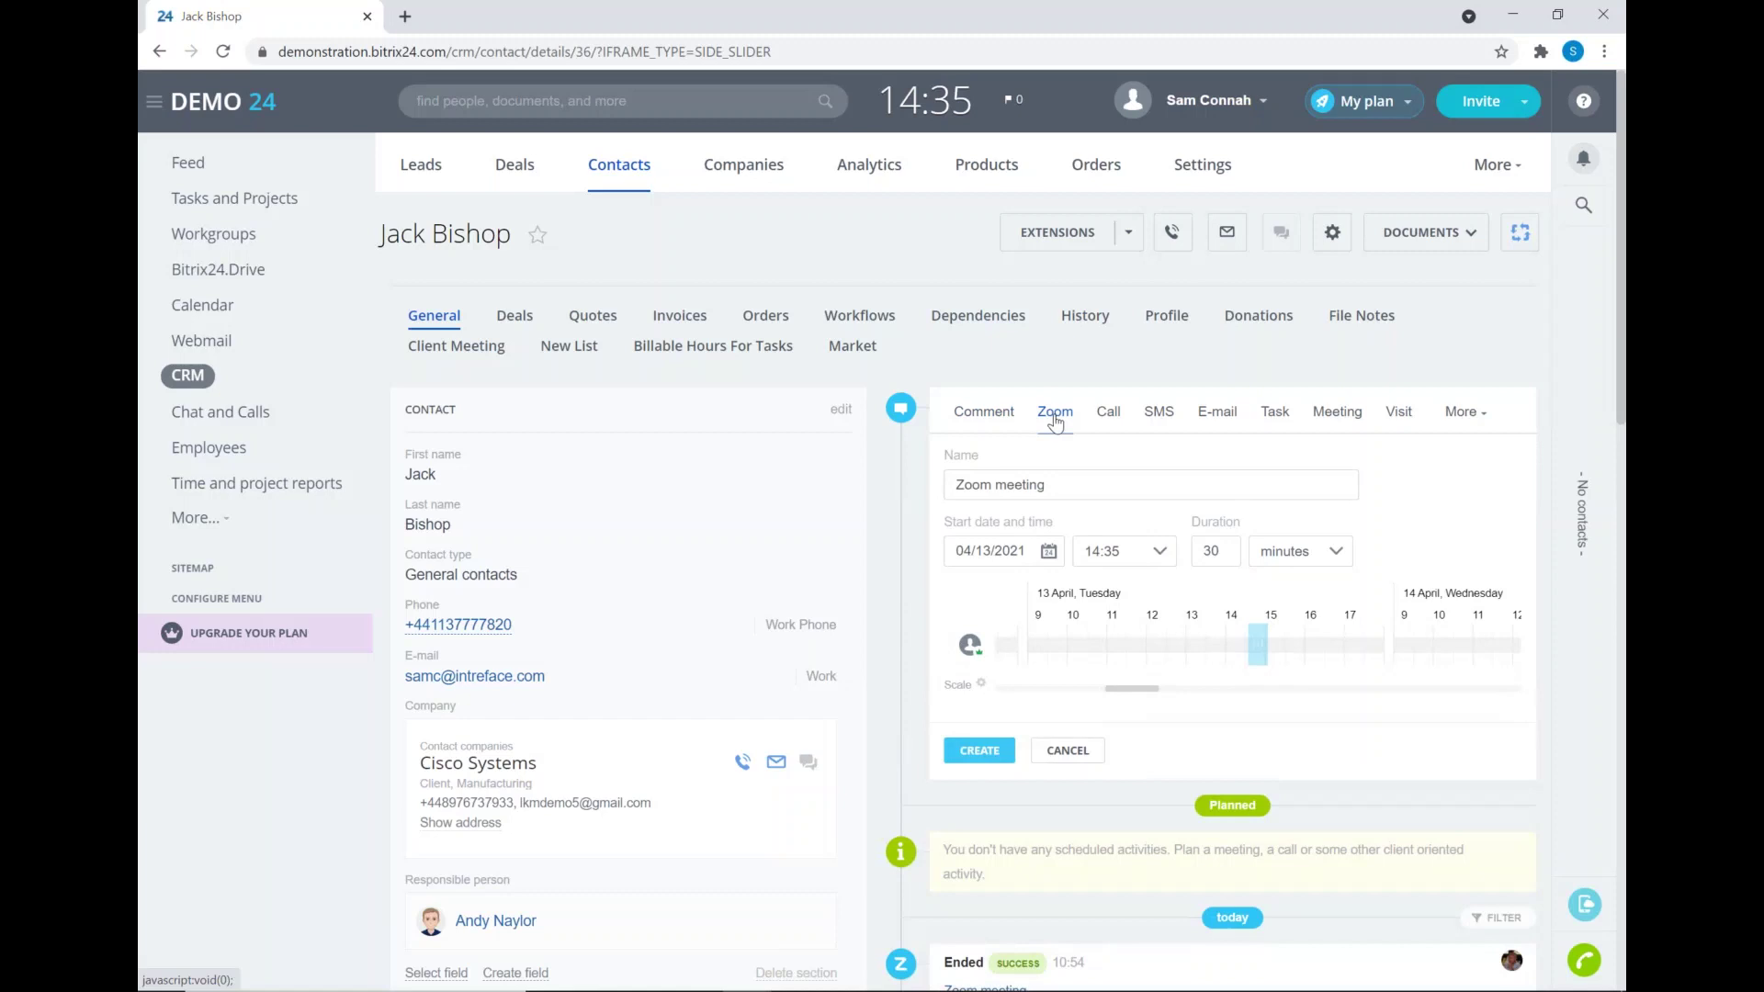
# - Rename the meeting to the contact's full name followed by ' - Zoom Meeting'
pyautogui.scroll(-1, 1056, 423)
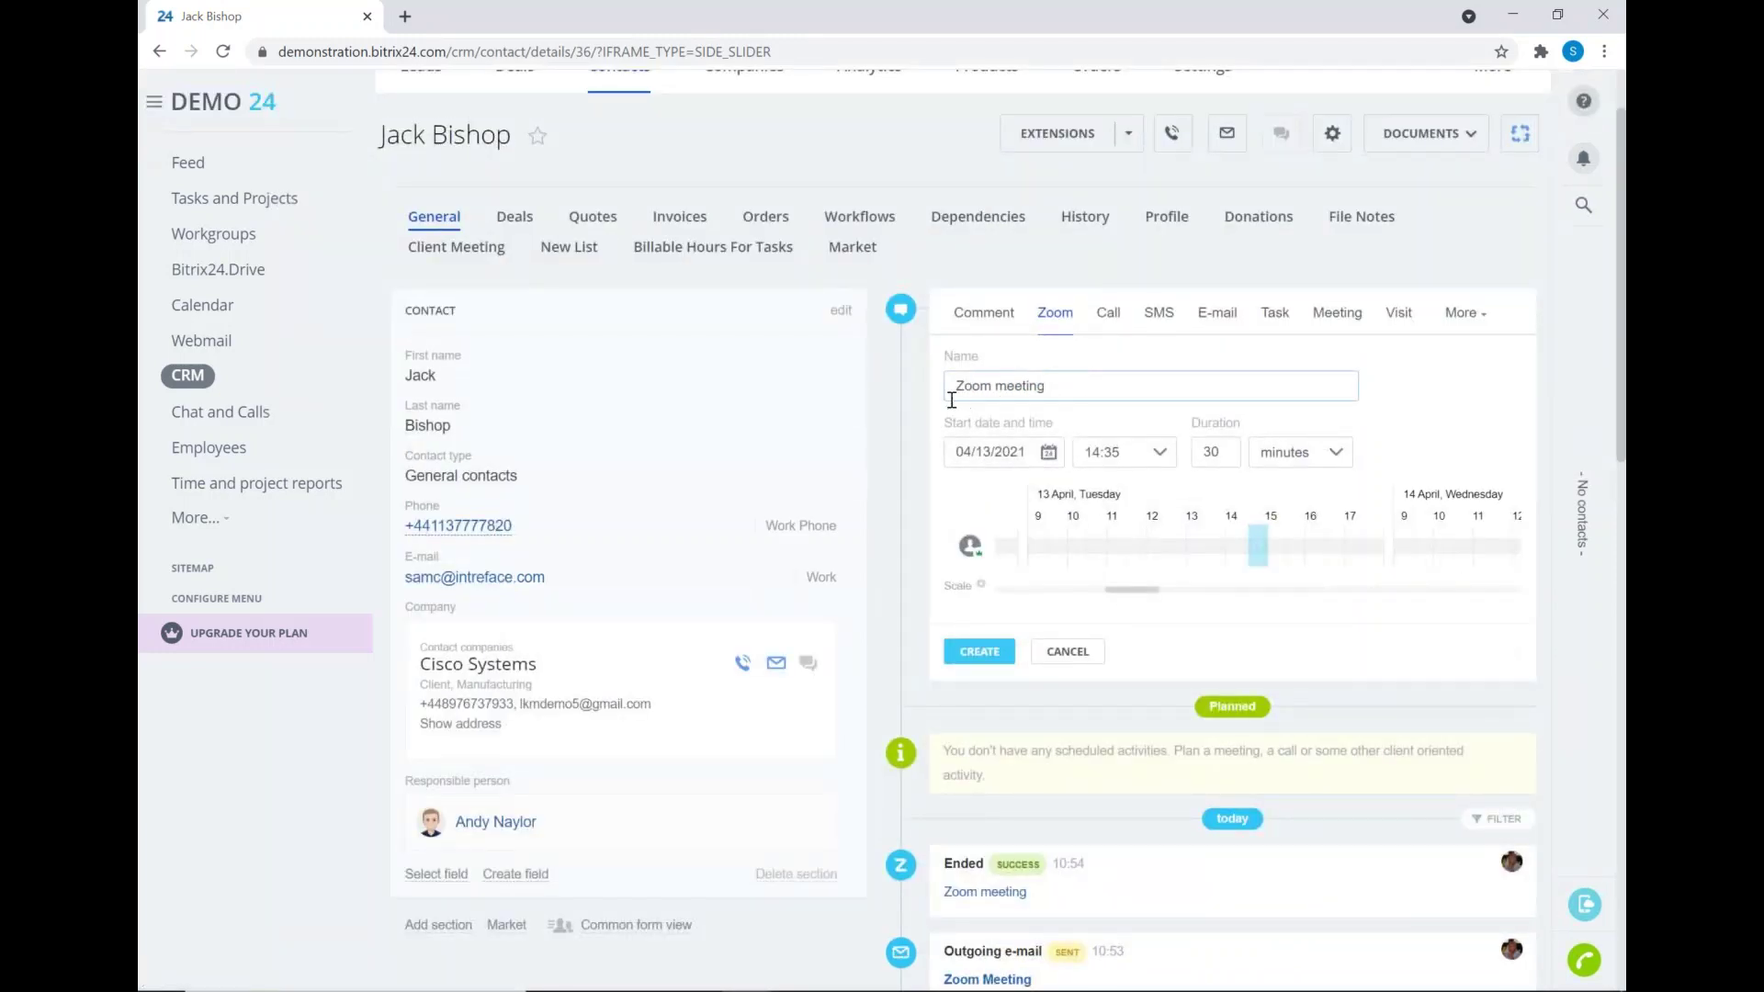
pyautogui.moveTo(1061, 390); pyautogui.dragTo(962, 390)
pyautogui.press('BackSpace')
# - Set the meeting for 16 April 2021 at 13:00, lasting 30 minutes, and create it
pyautogui.click(1048, 454)
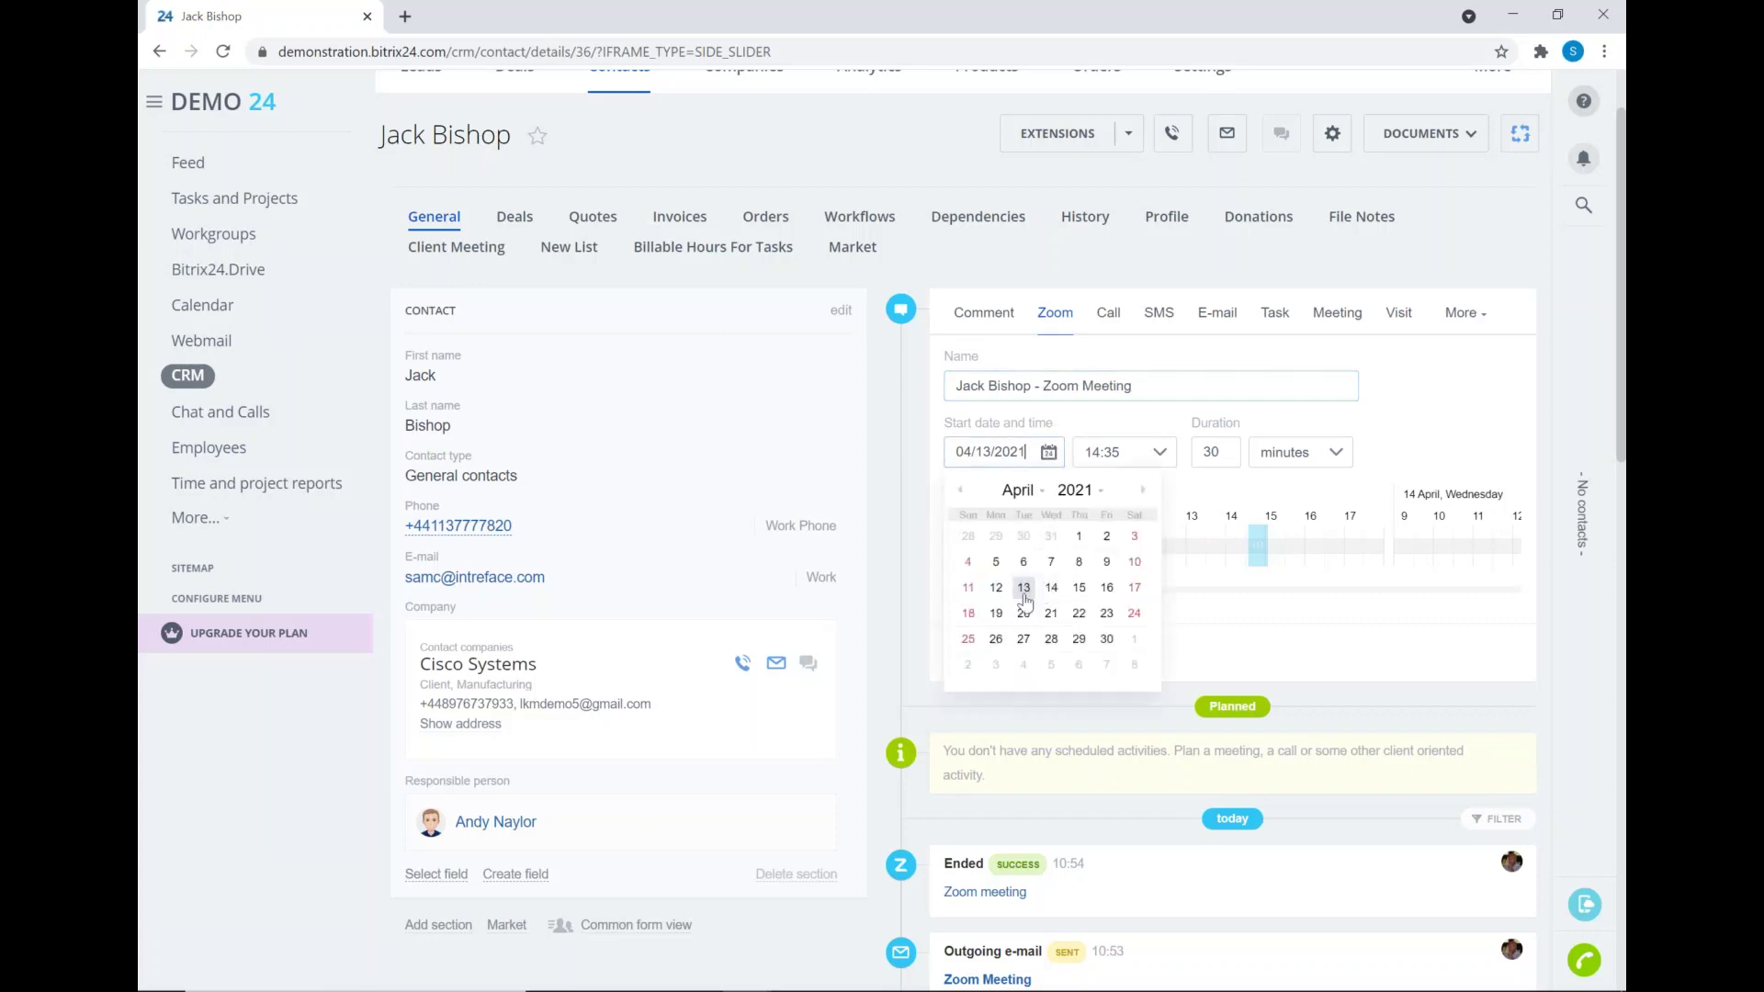
pyautogui.click(1108, 588)
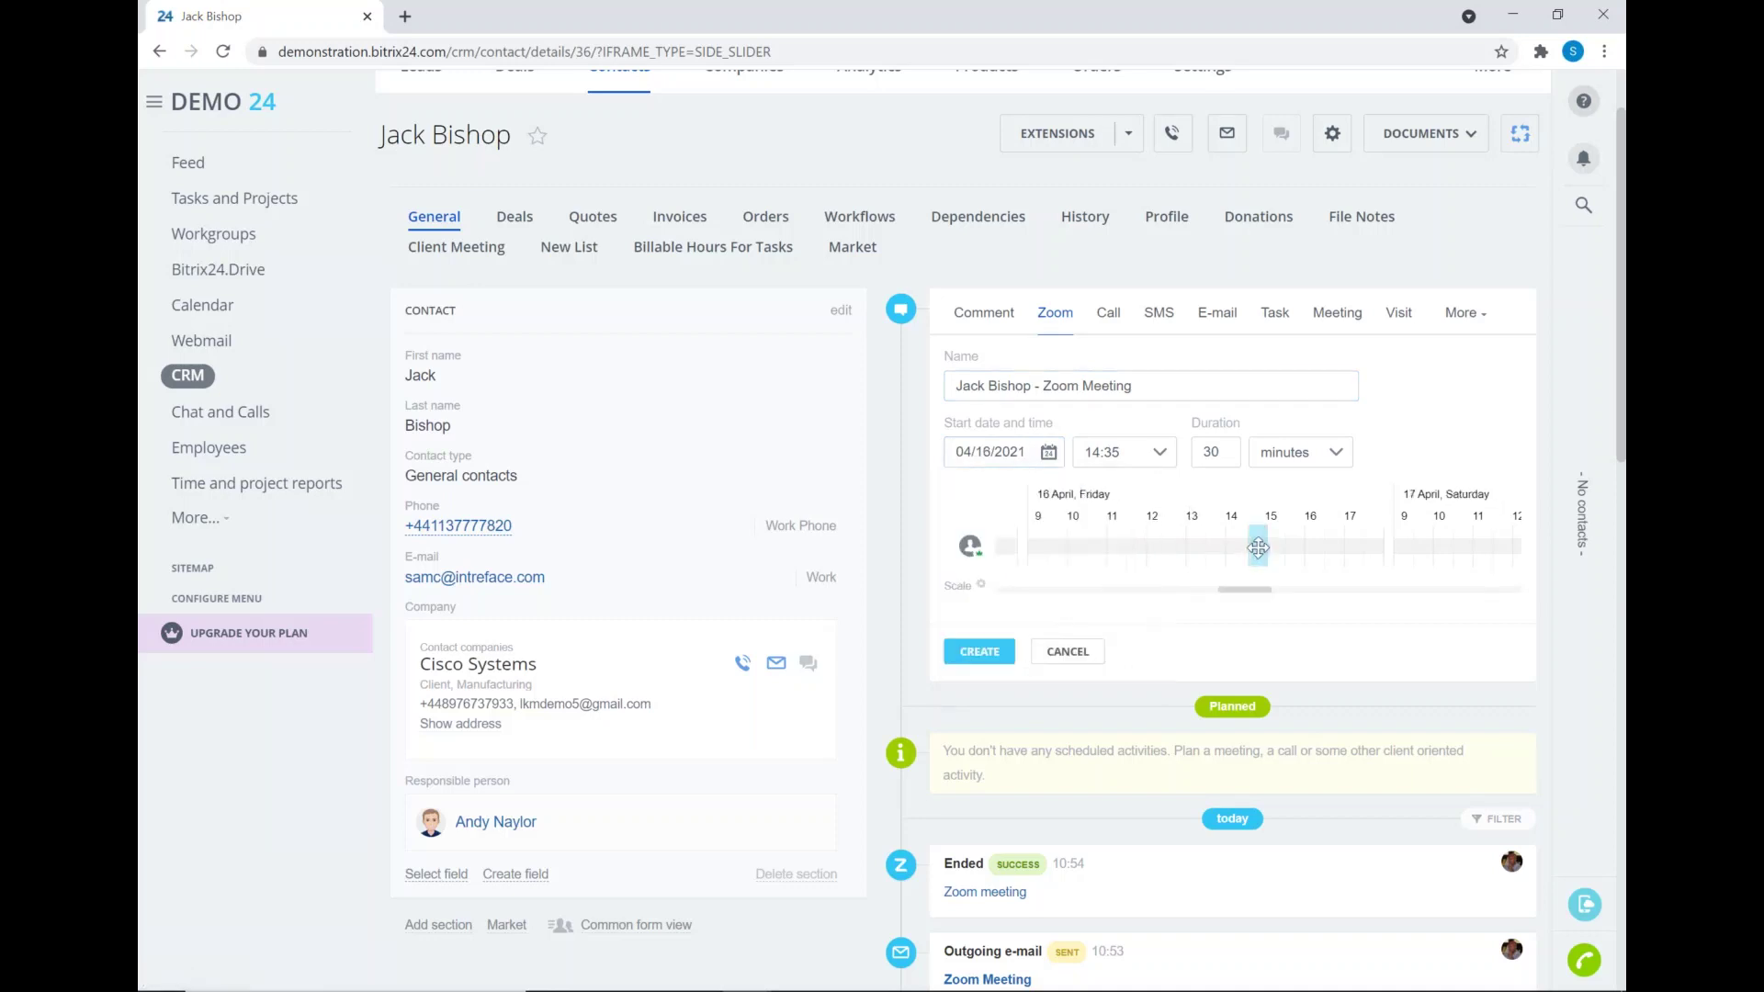
pyautogui.moveTo(1258, 548); pyautogui.dragTo(1195, 542)
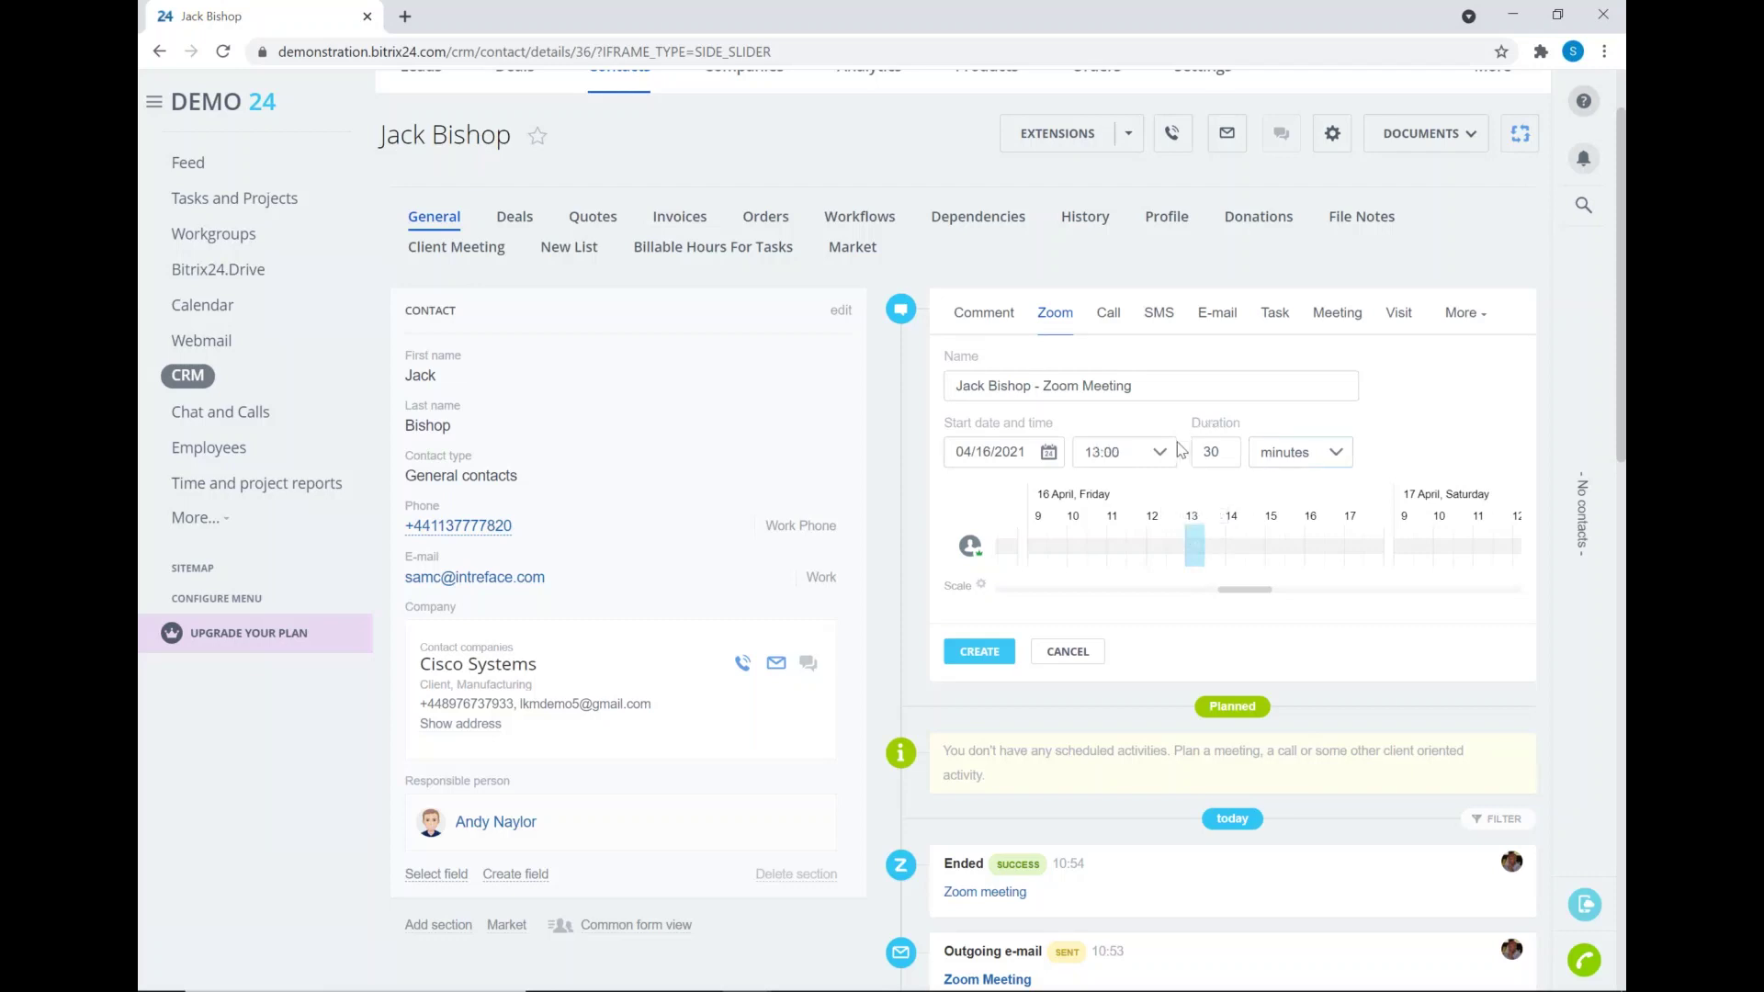
pyautogui.click(1312, 456)
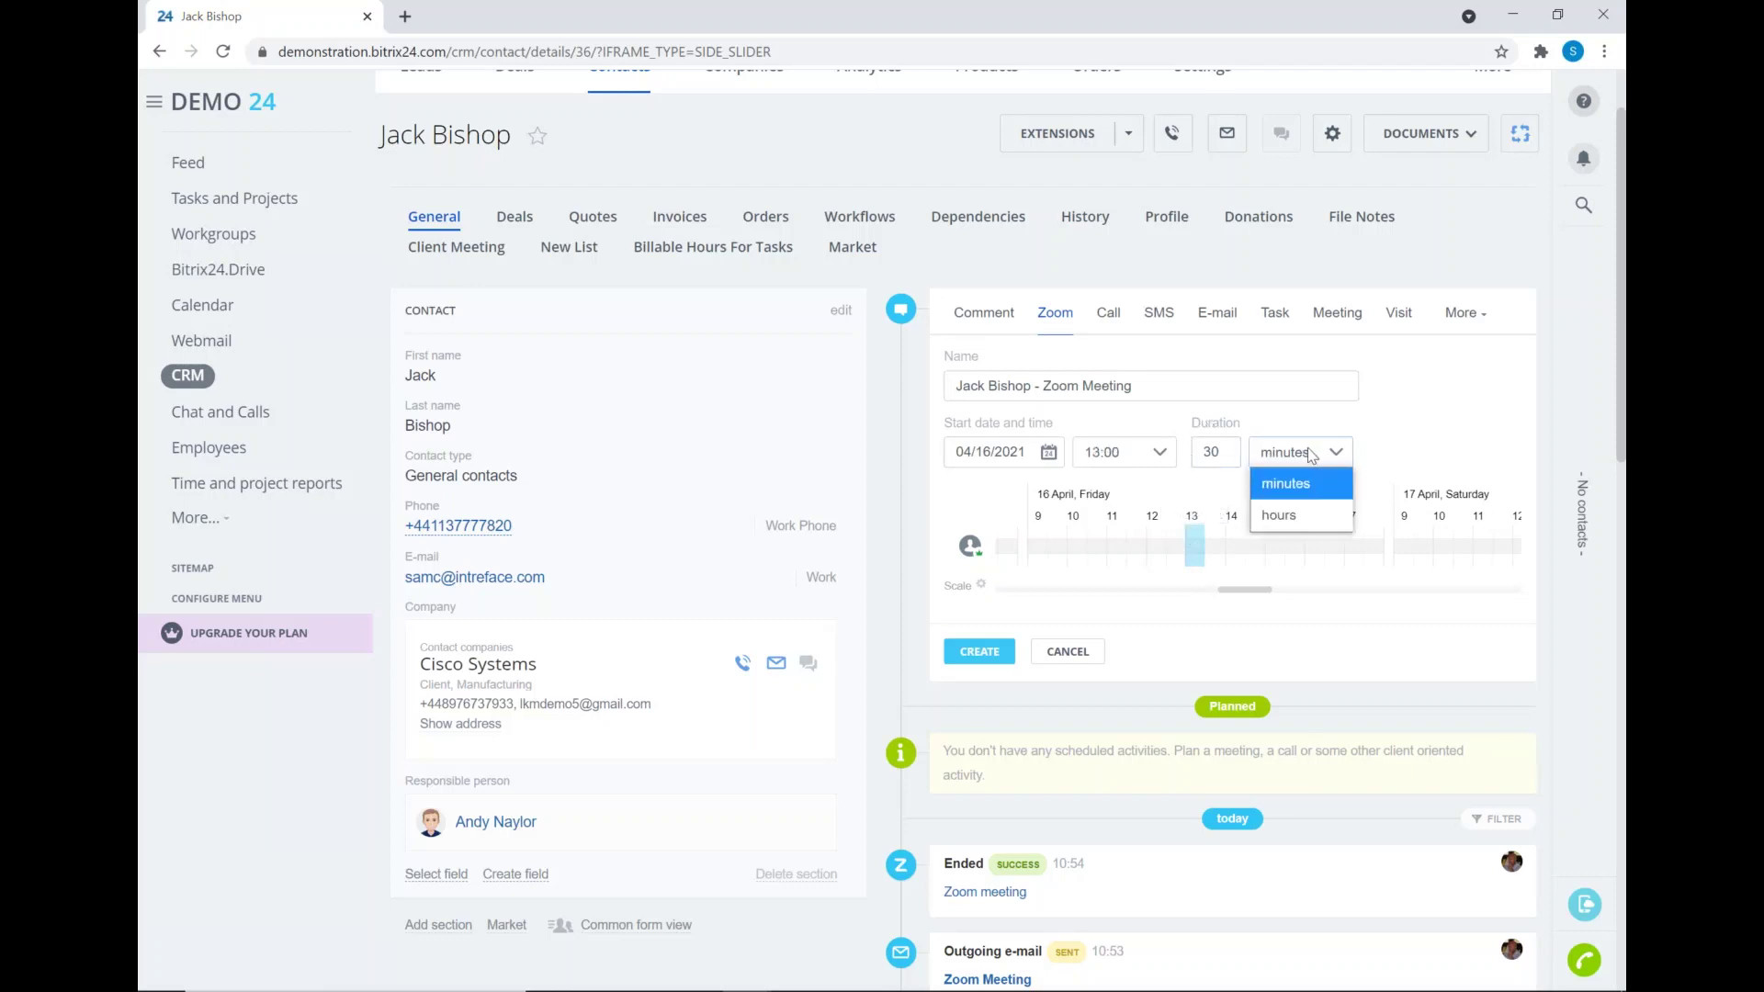
pyautogui.click(1313, 456)
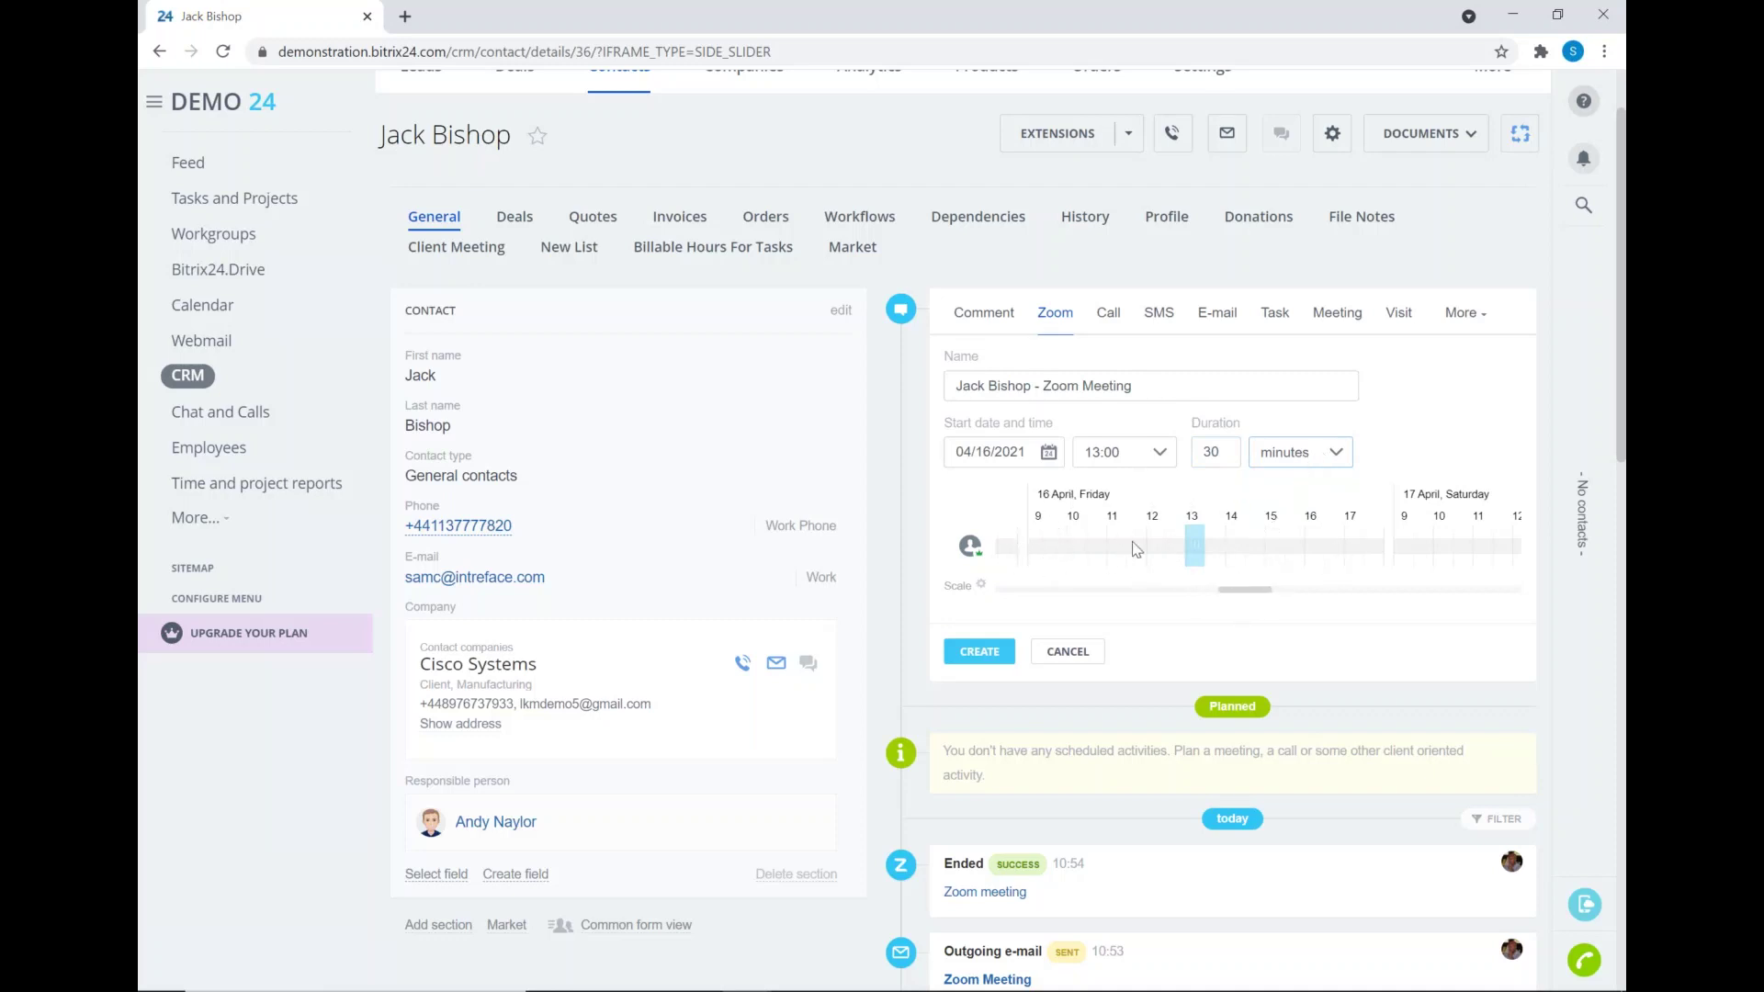
pyautogui.click(980, 653)
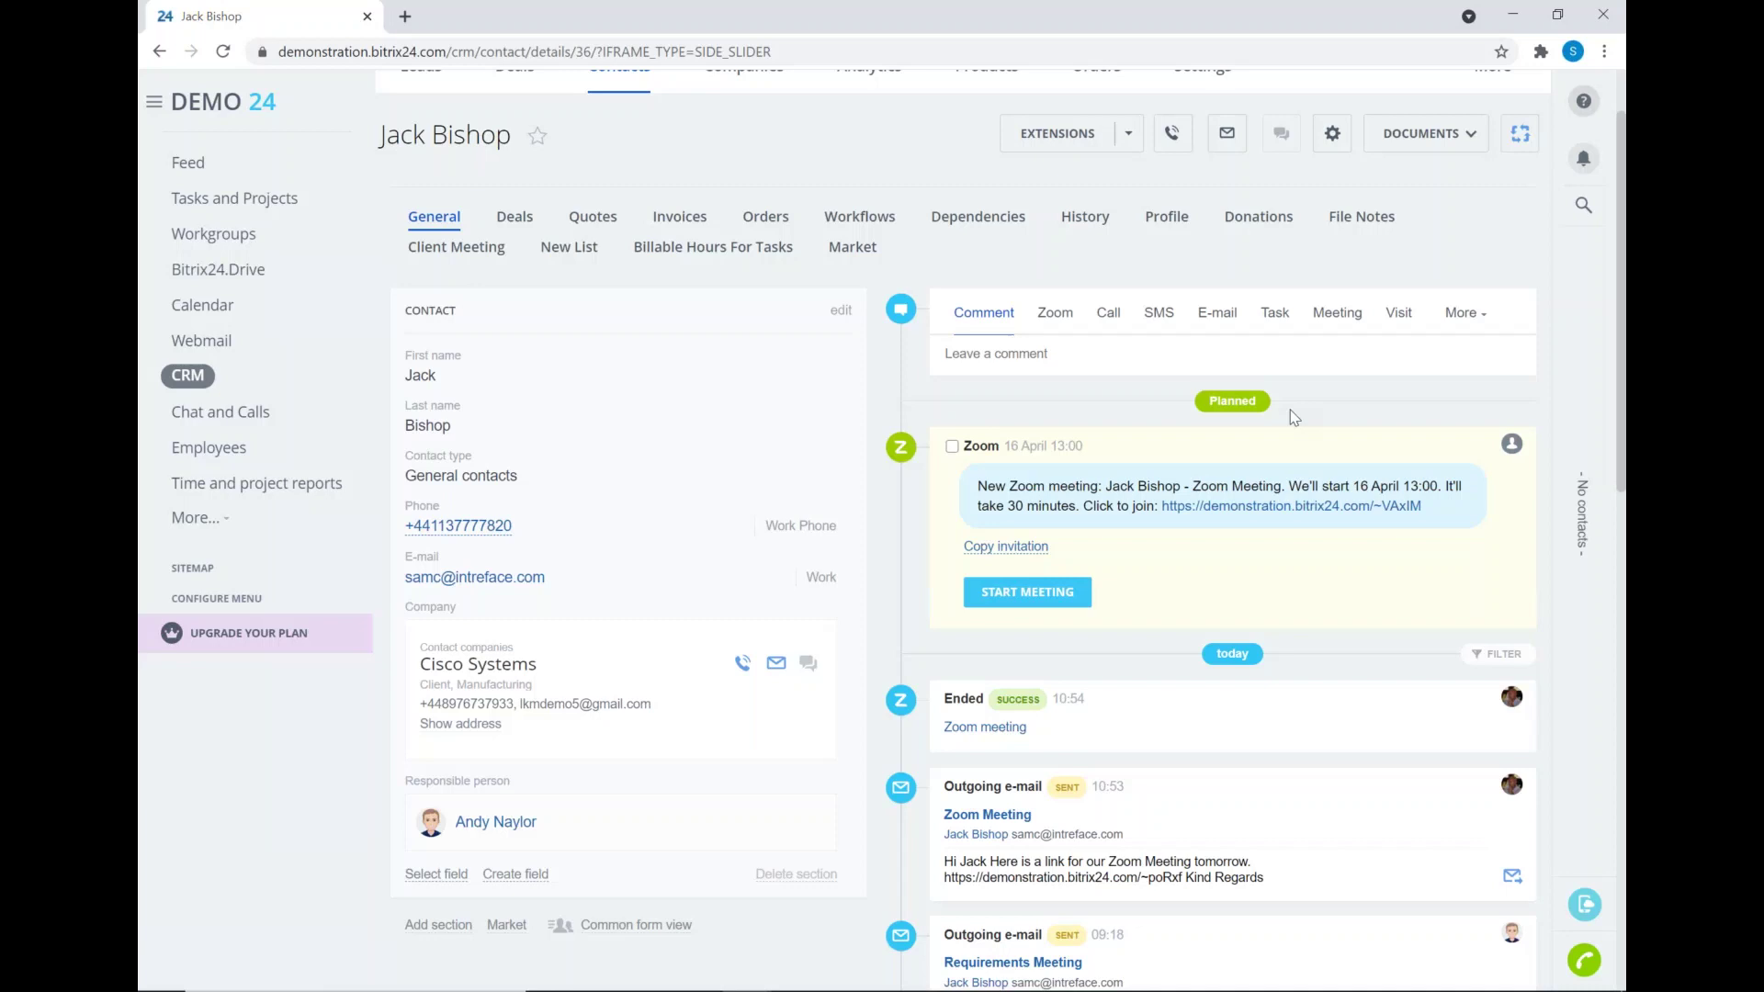
# - Copy the invitation from the planned Zoom meeting activity in the contact's timeline
pyautogui.scroll(2, 1283, 401)
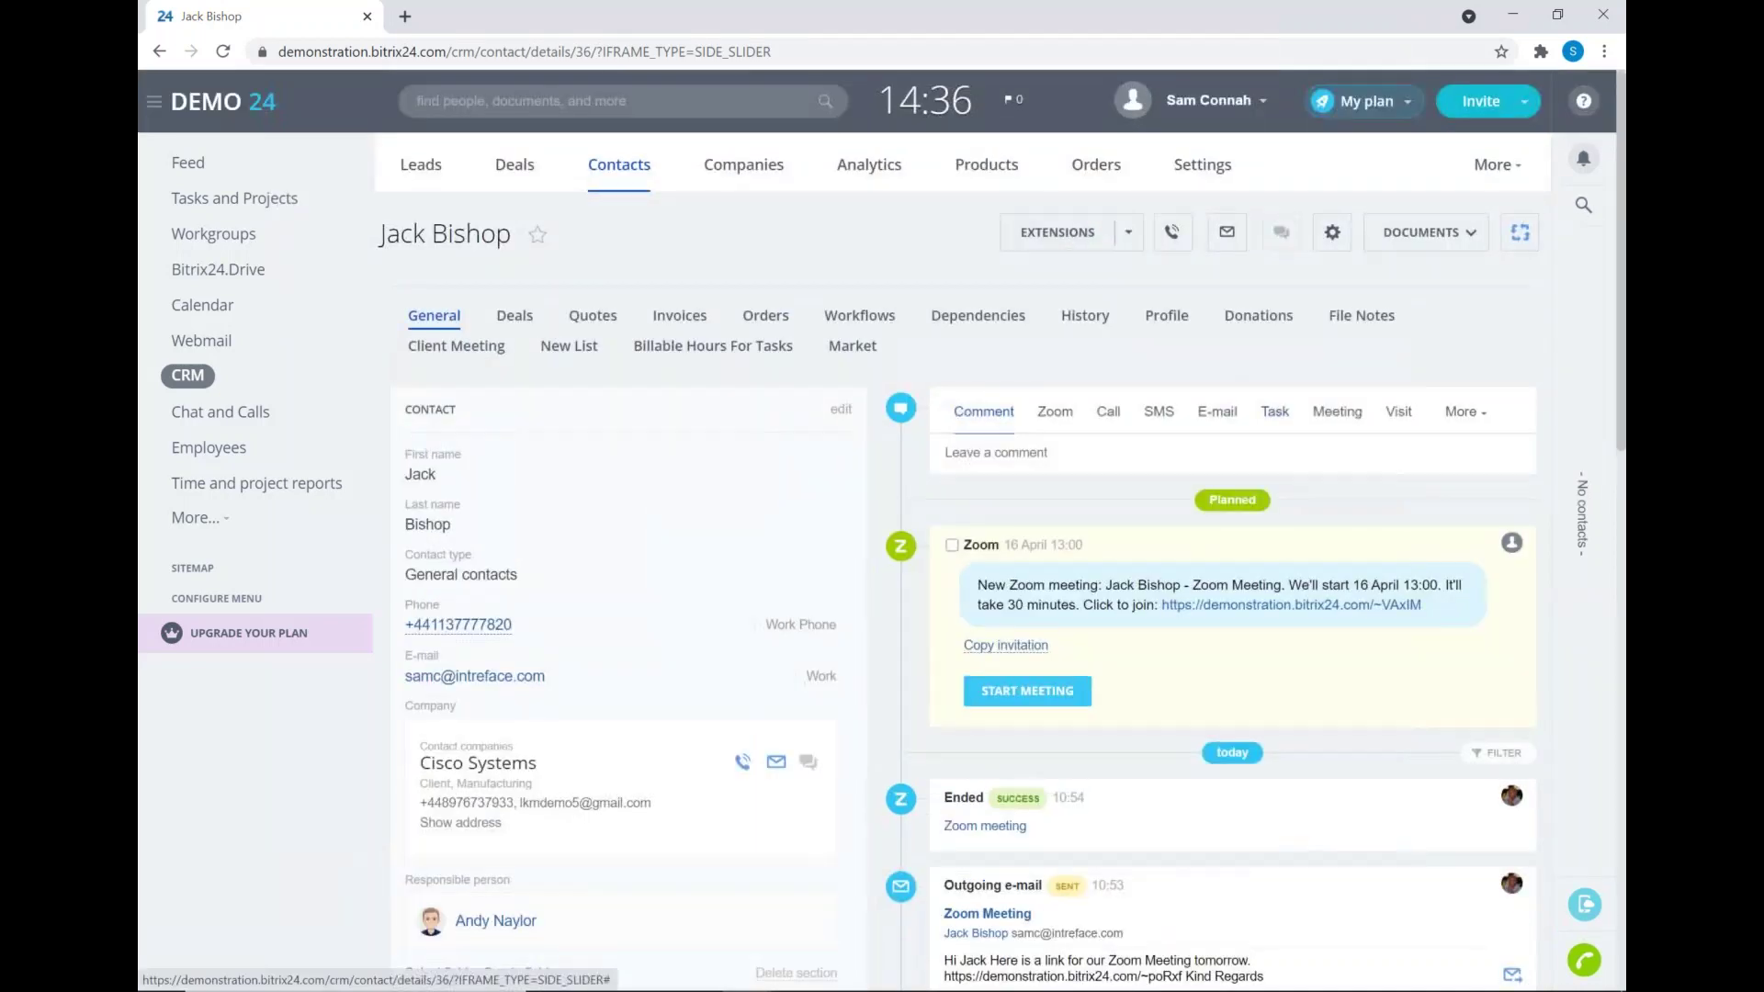
pyautogui.click(1496, 166)
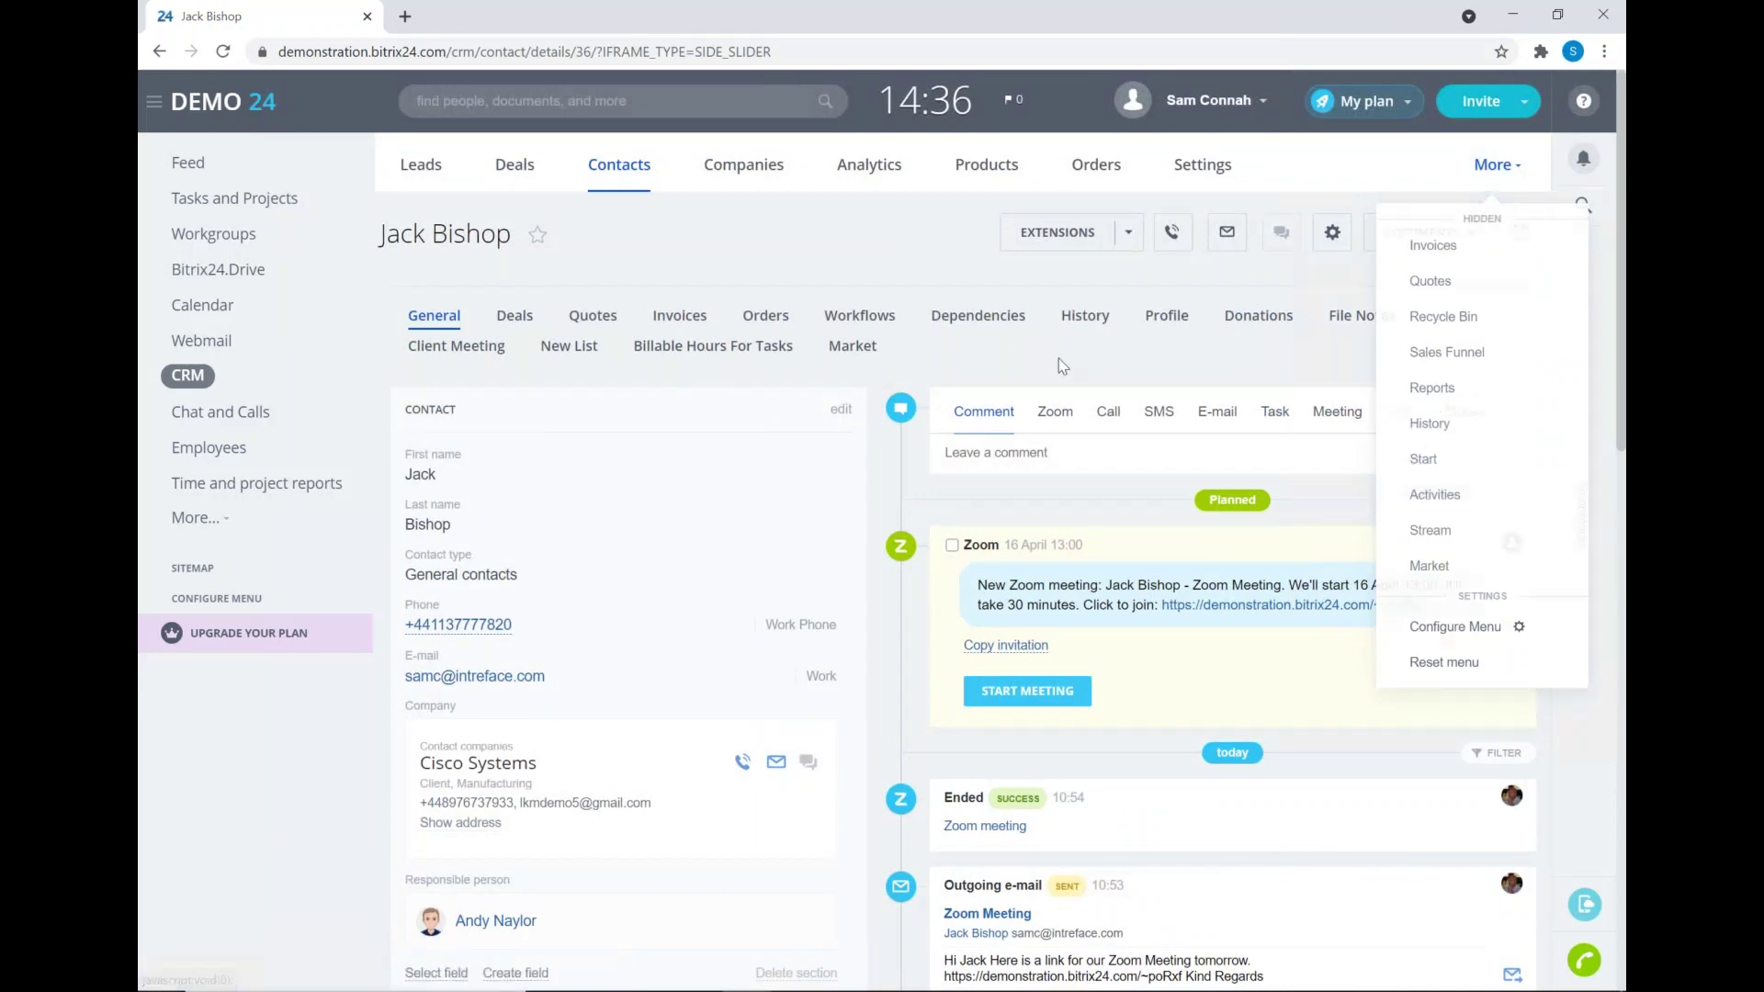
pyautogui.click(956, 530)
pyautogui.scroll(-2, 1171, 575)
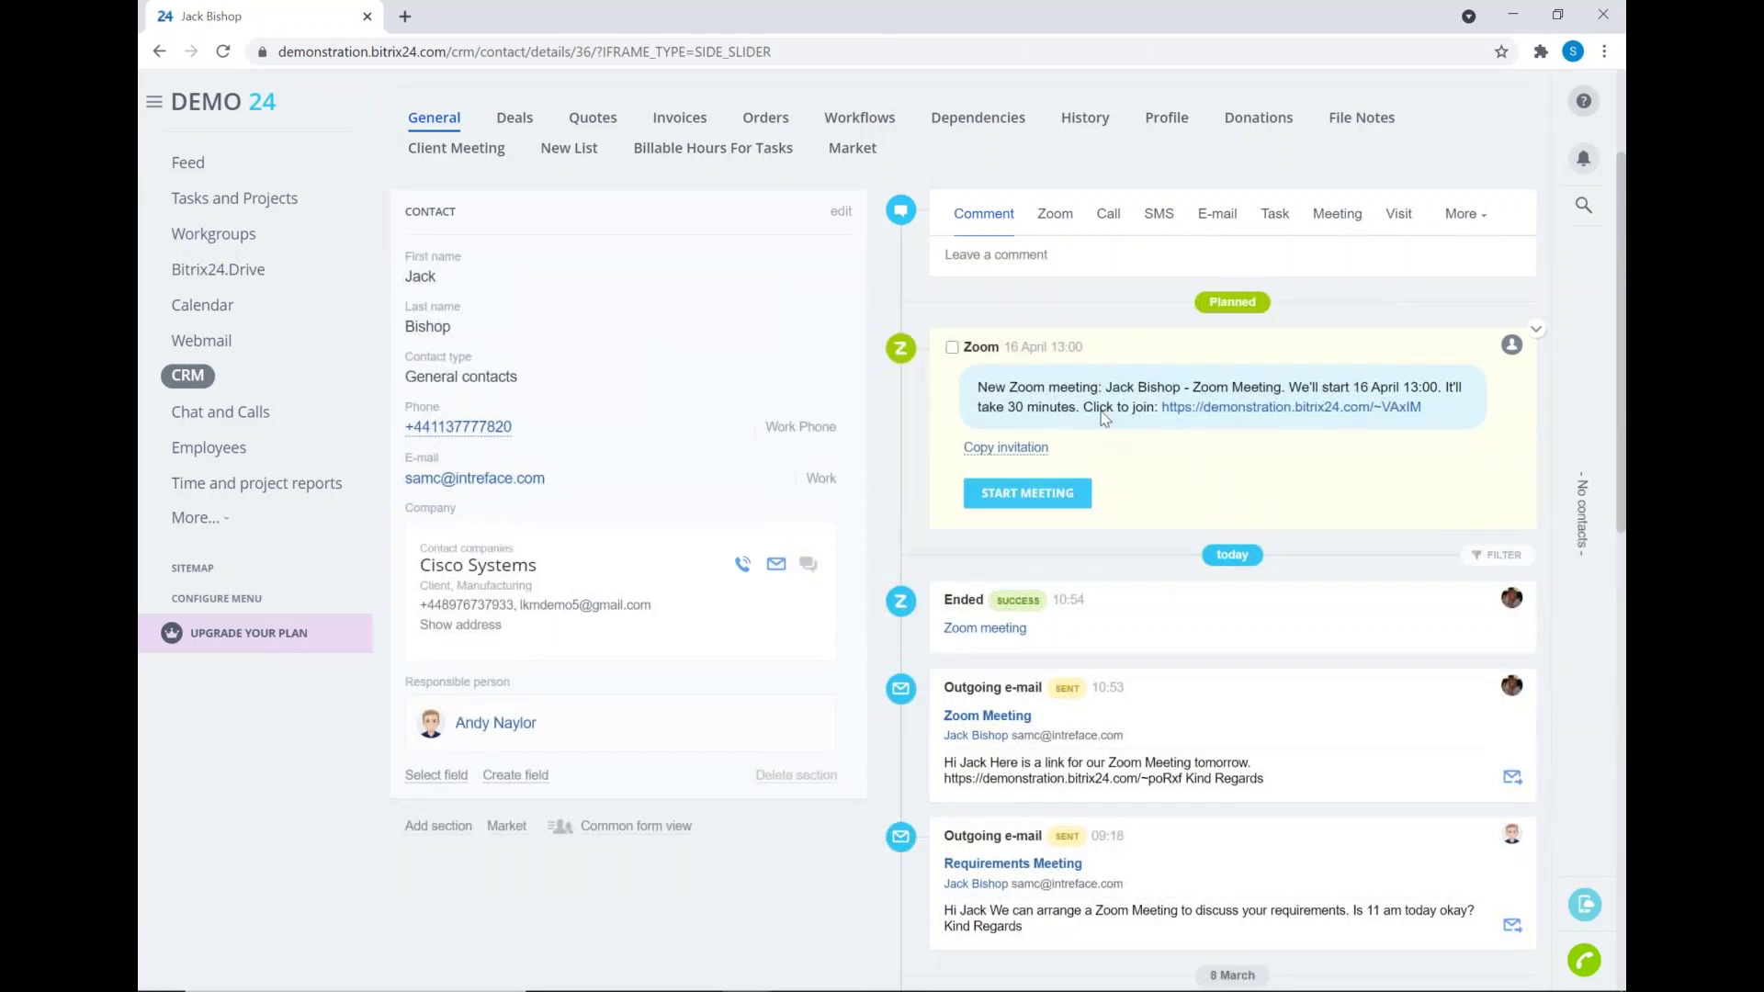
pyautogui.click(972, 452)
pyautogui.click(1213, 219)
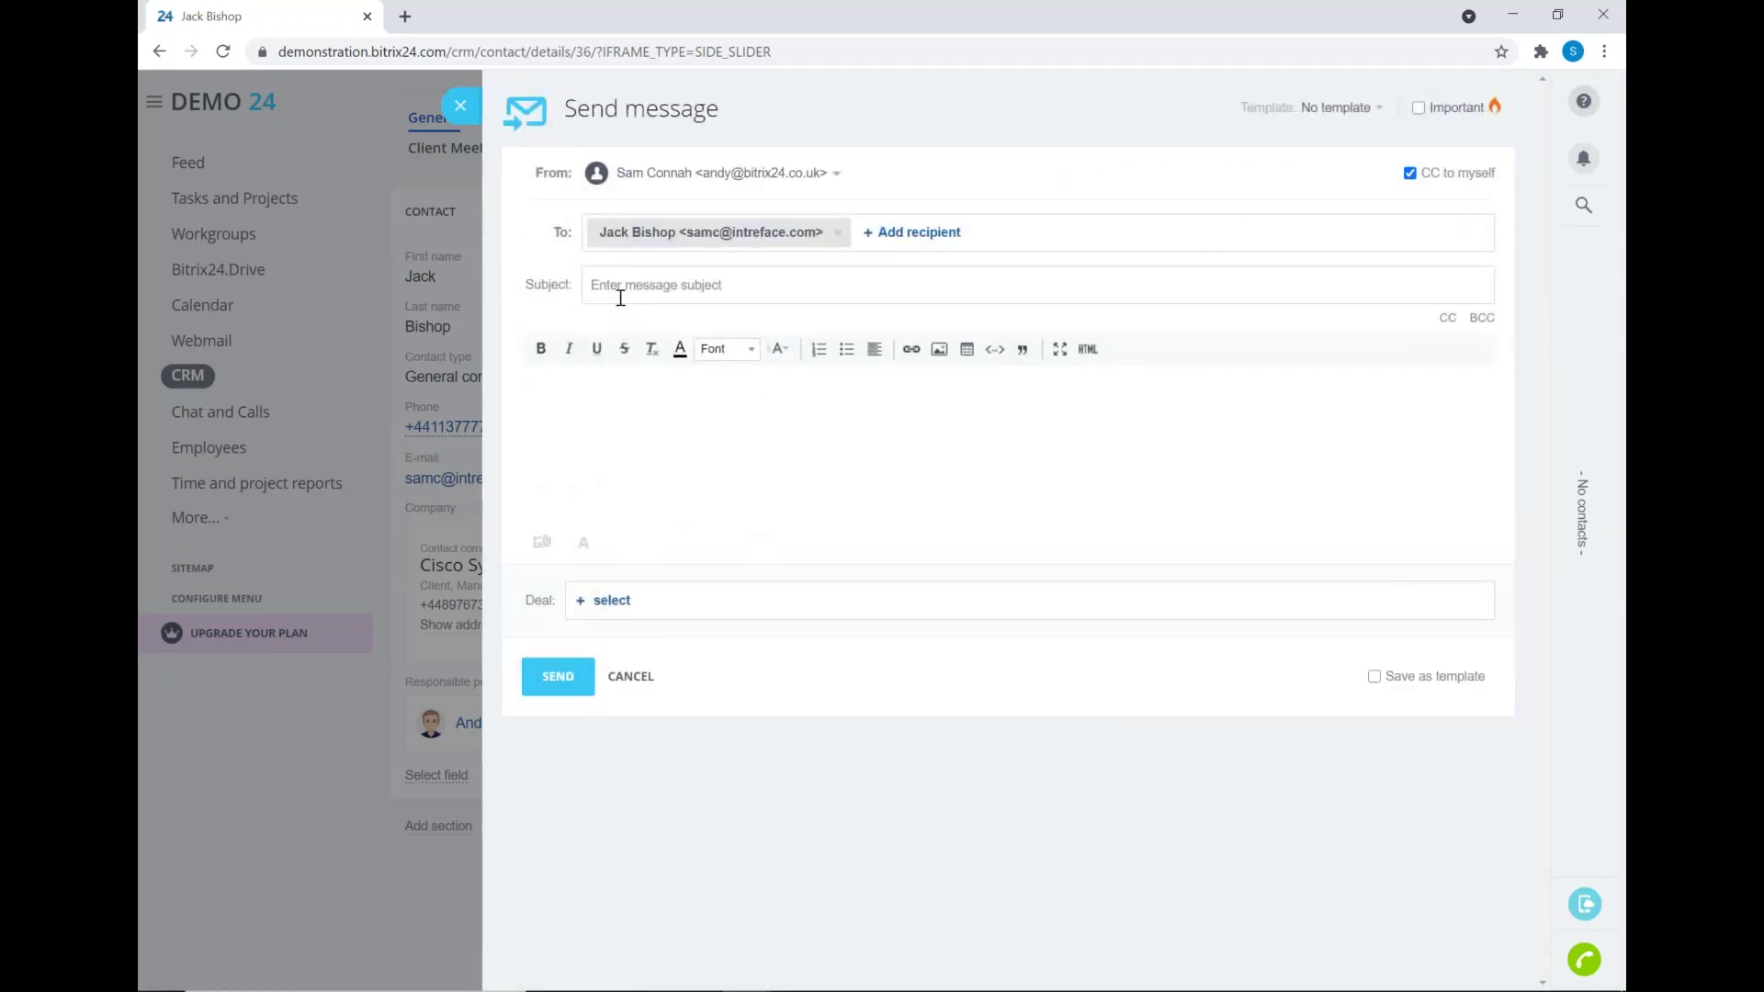
# - Give the e-mail the subject 'Zoom Meeting' and greet the contact by first name
pyautogui.click(725, 287)
pyautogui.write('Zoom Meeting')
pyautogui.click(632, 418)
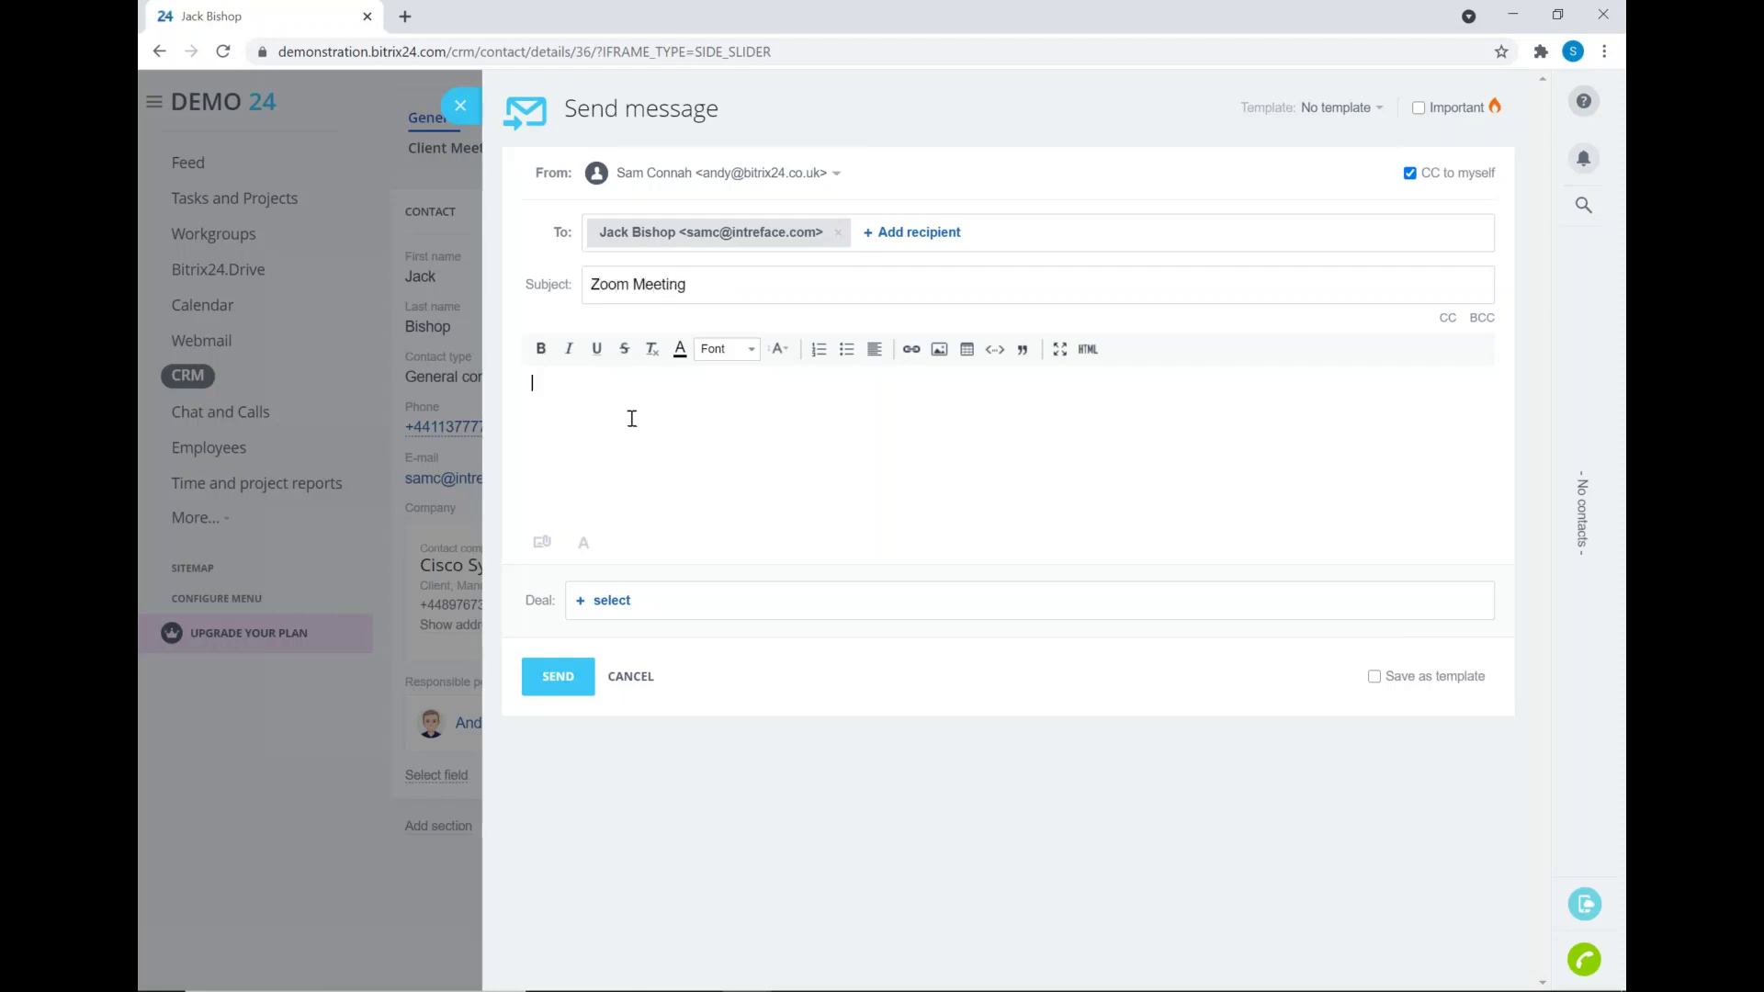
pyautogui.write('Hi Jack')
pyautogui.press('Return')
# - Add a join-the-meeting line with the pasted link, signed off 'Kind Regards' and the sender's name
pyautogui.write('Here ')
pyautogui.write('is a In')
pyautogui.write('ink to')
pyautogui.write('join ')
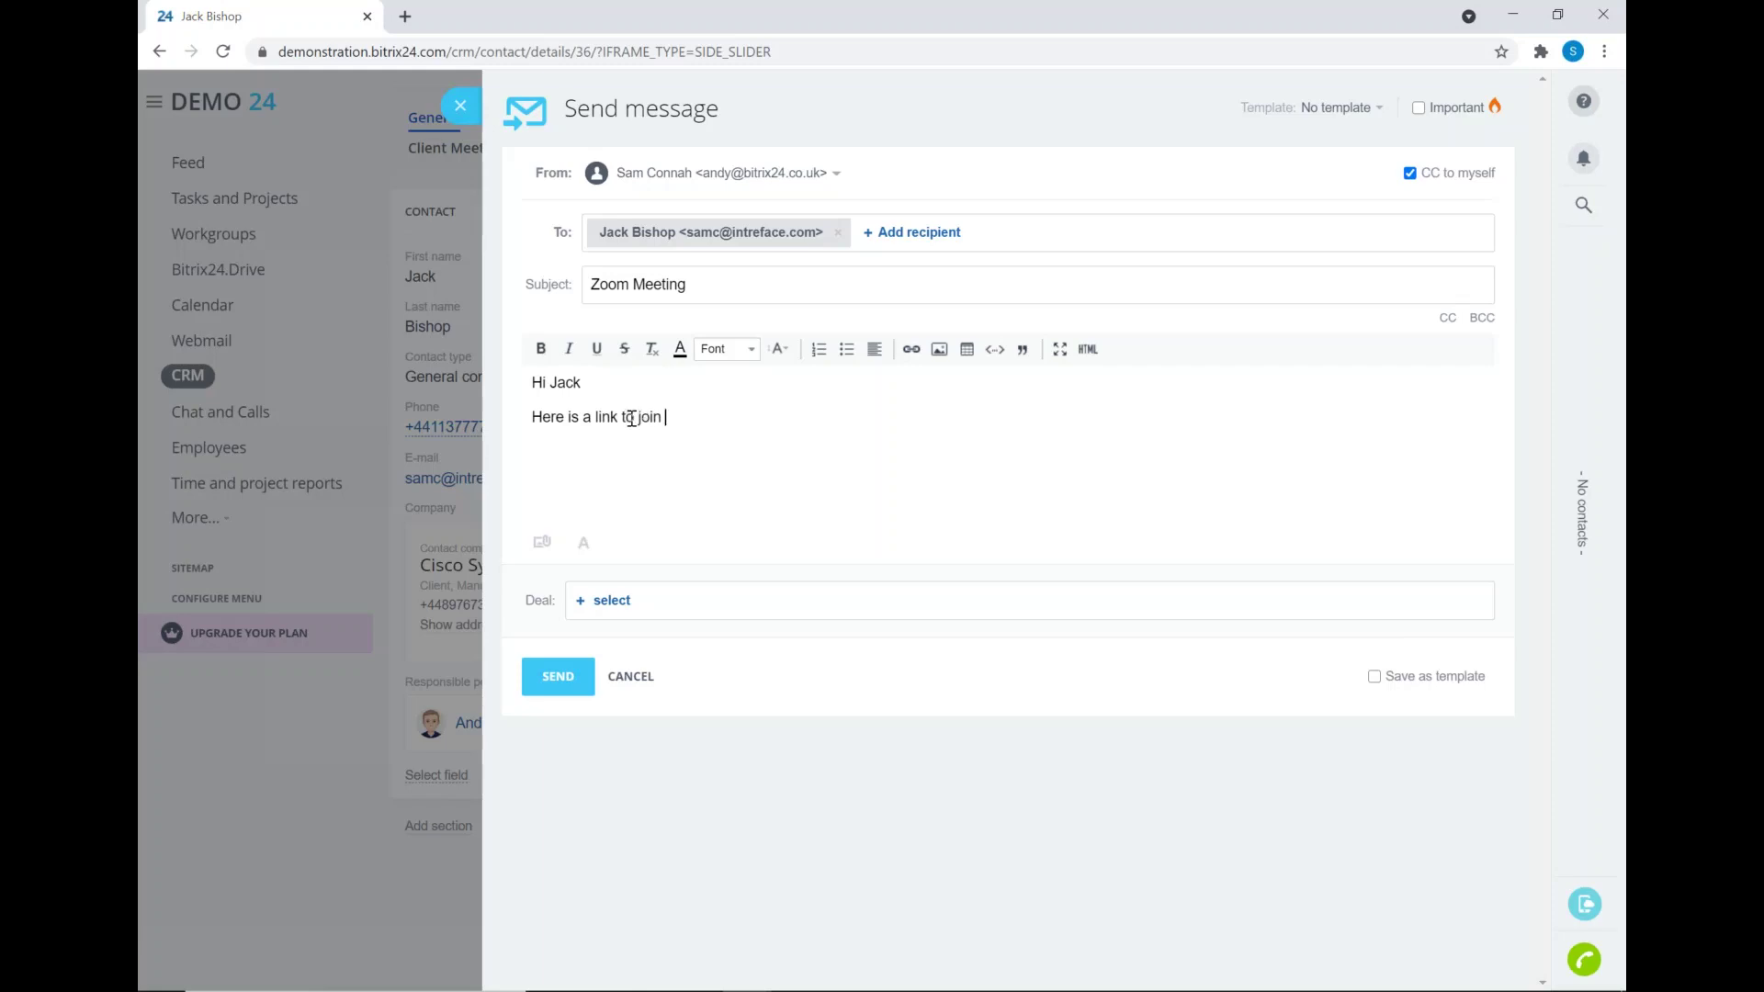
pyautogui.write('the zoom meeting;')
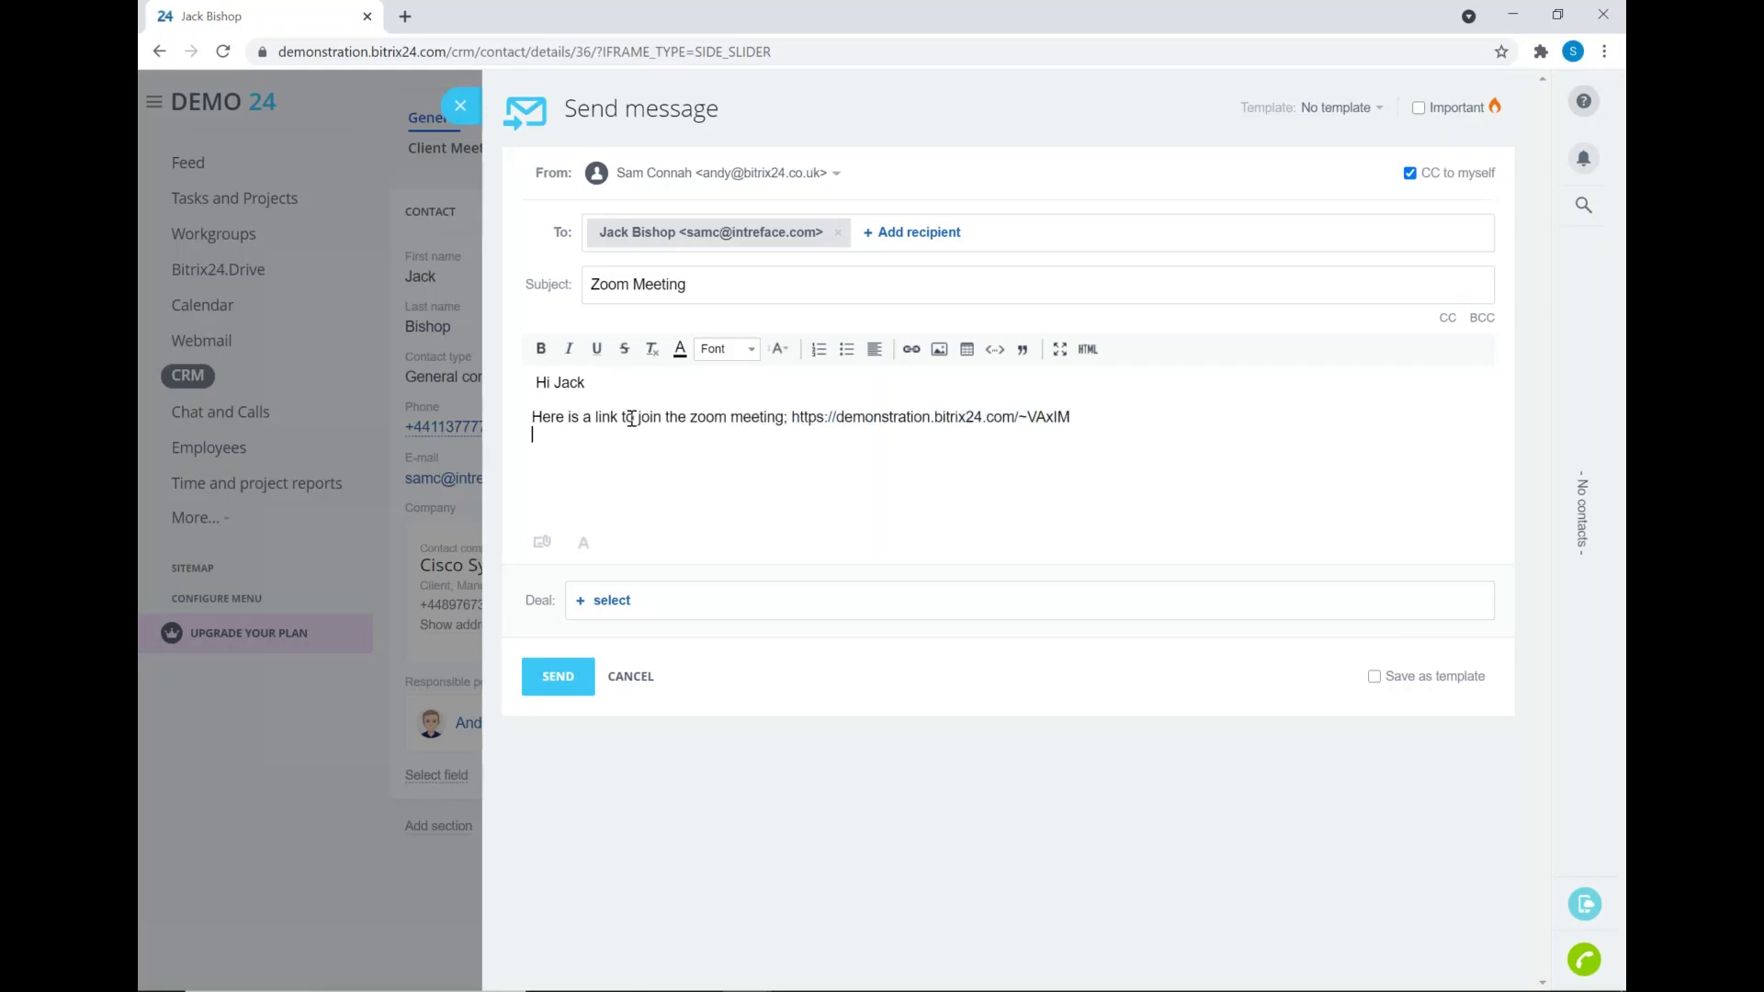
pyautogui.write('Kind Regards')
pyautogui.press('Return')
pyautogui.write('Sam')
# - Close the e-mail, paste the meeting link into an SMS to the contact, then cancel it
pyautogui.click(462, 107)
pyautogui.click(1159, 213)
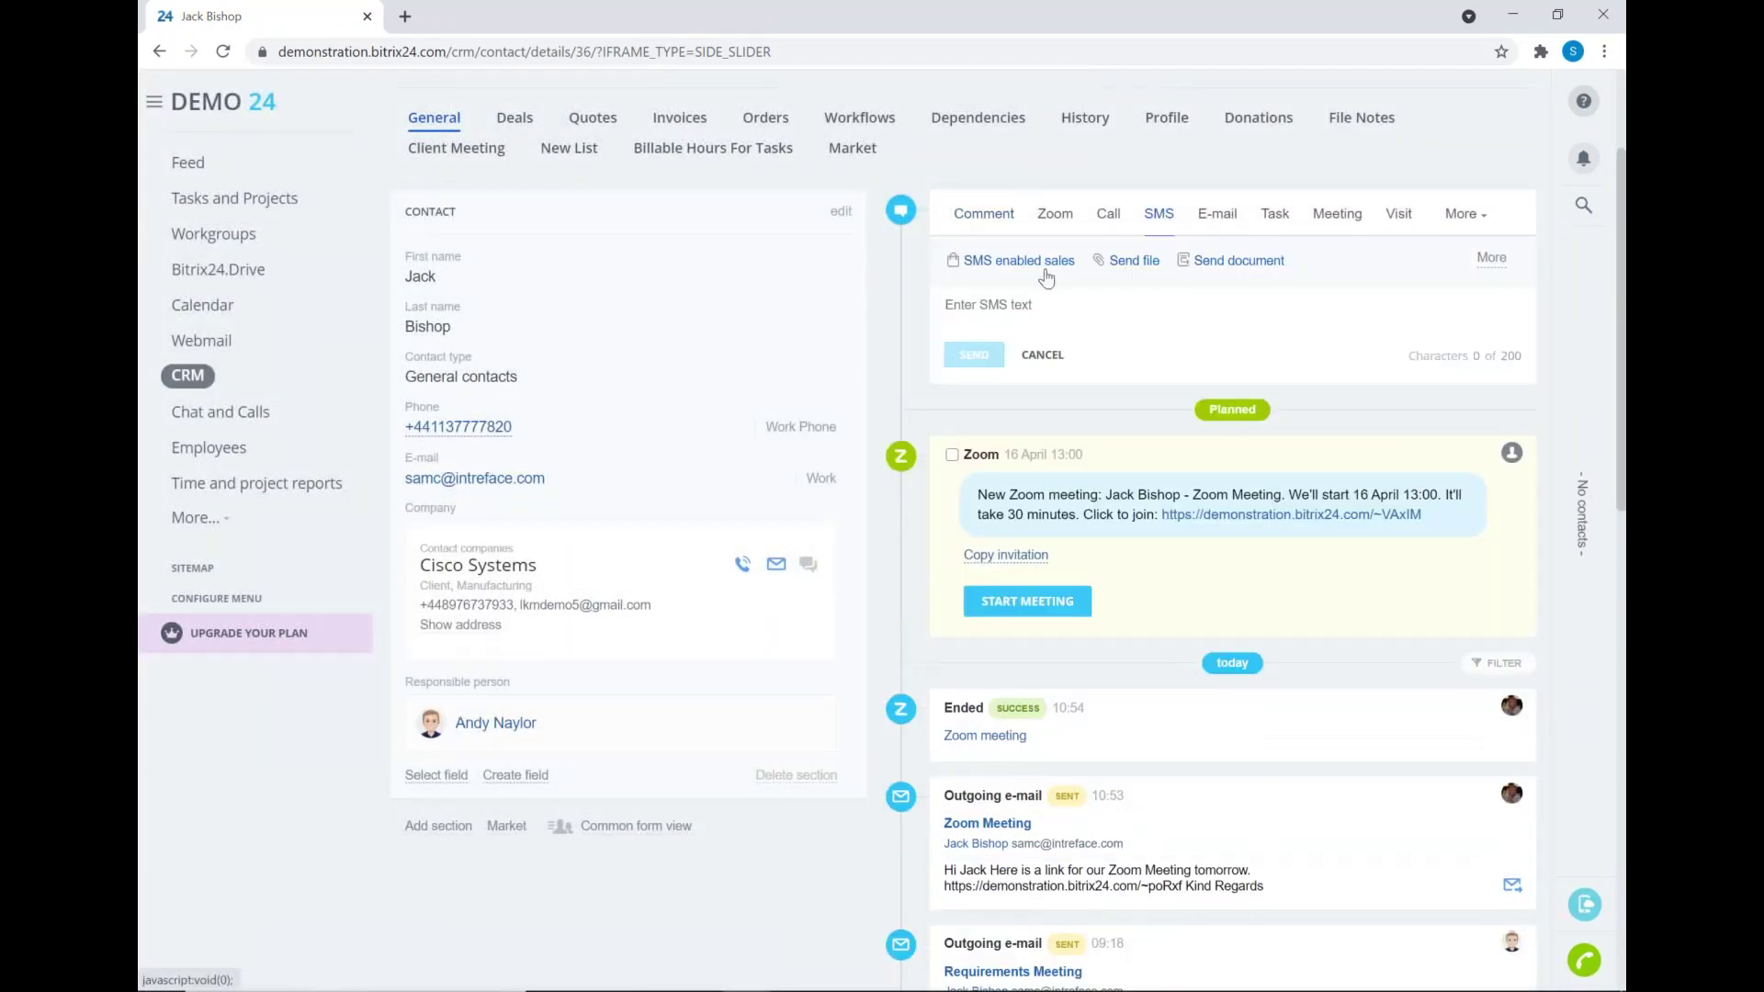
pyautogui.click(1024, 297)
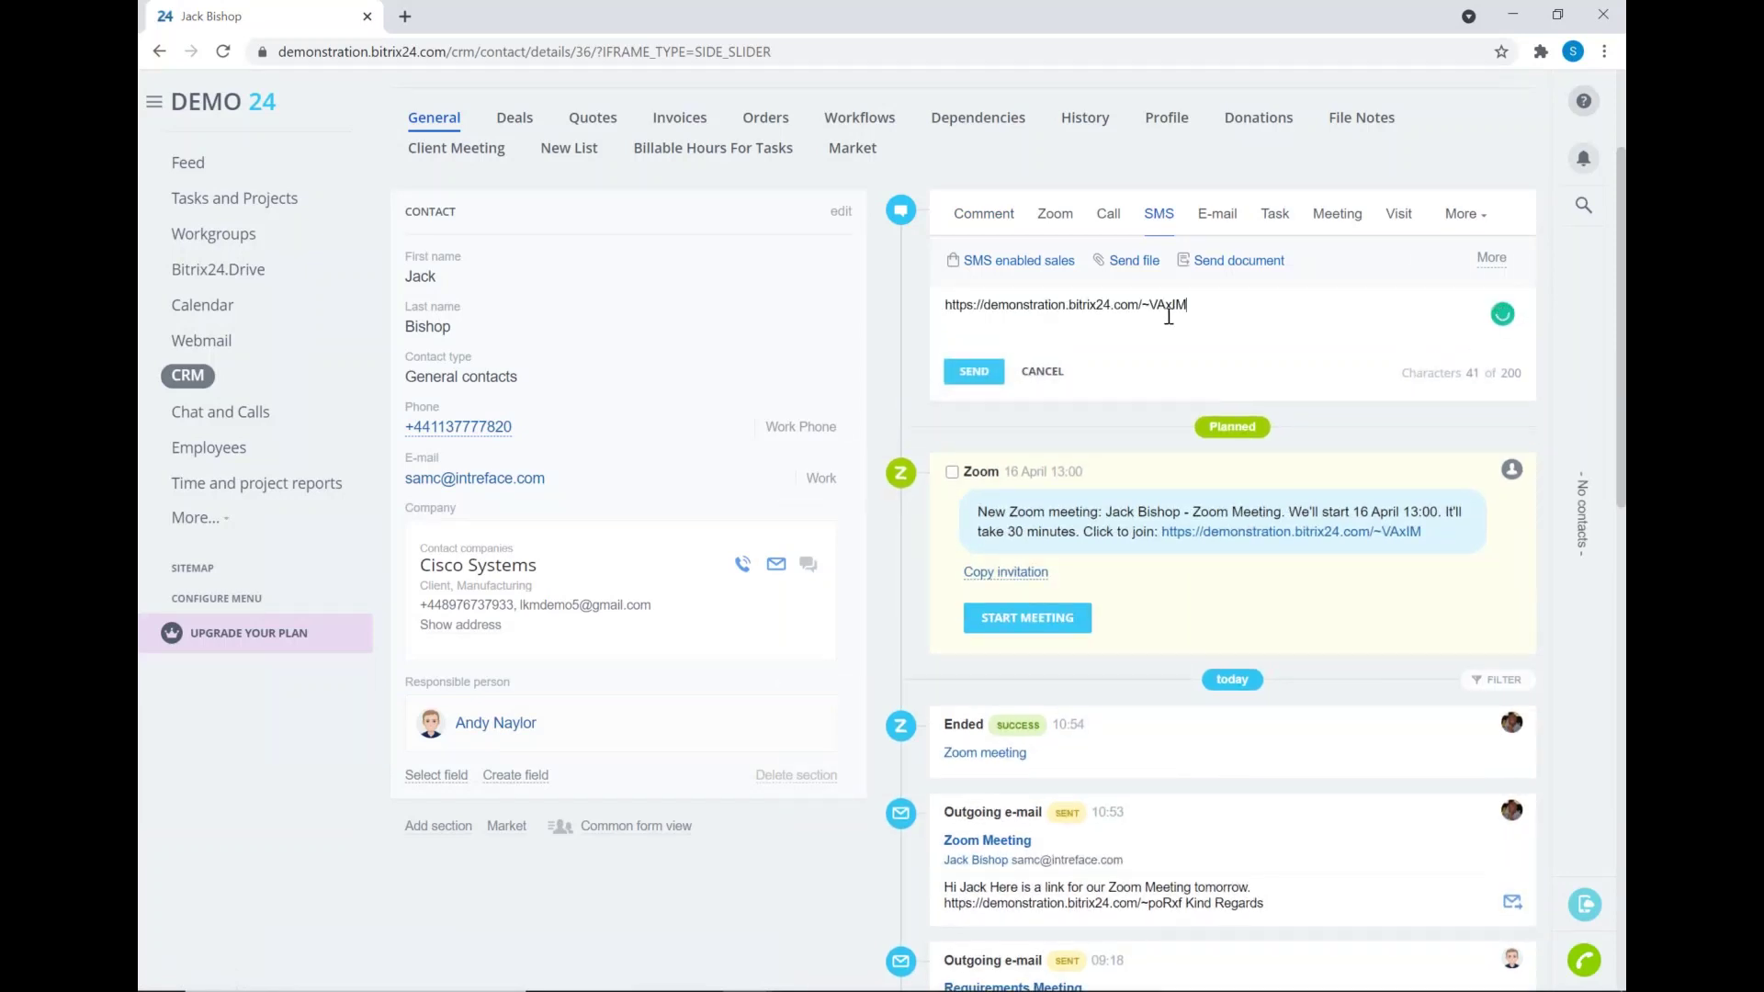
pyautogui.click(1042, 374)
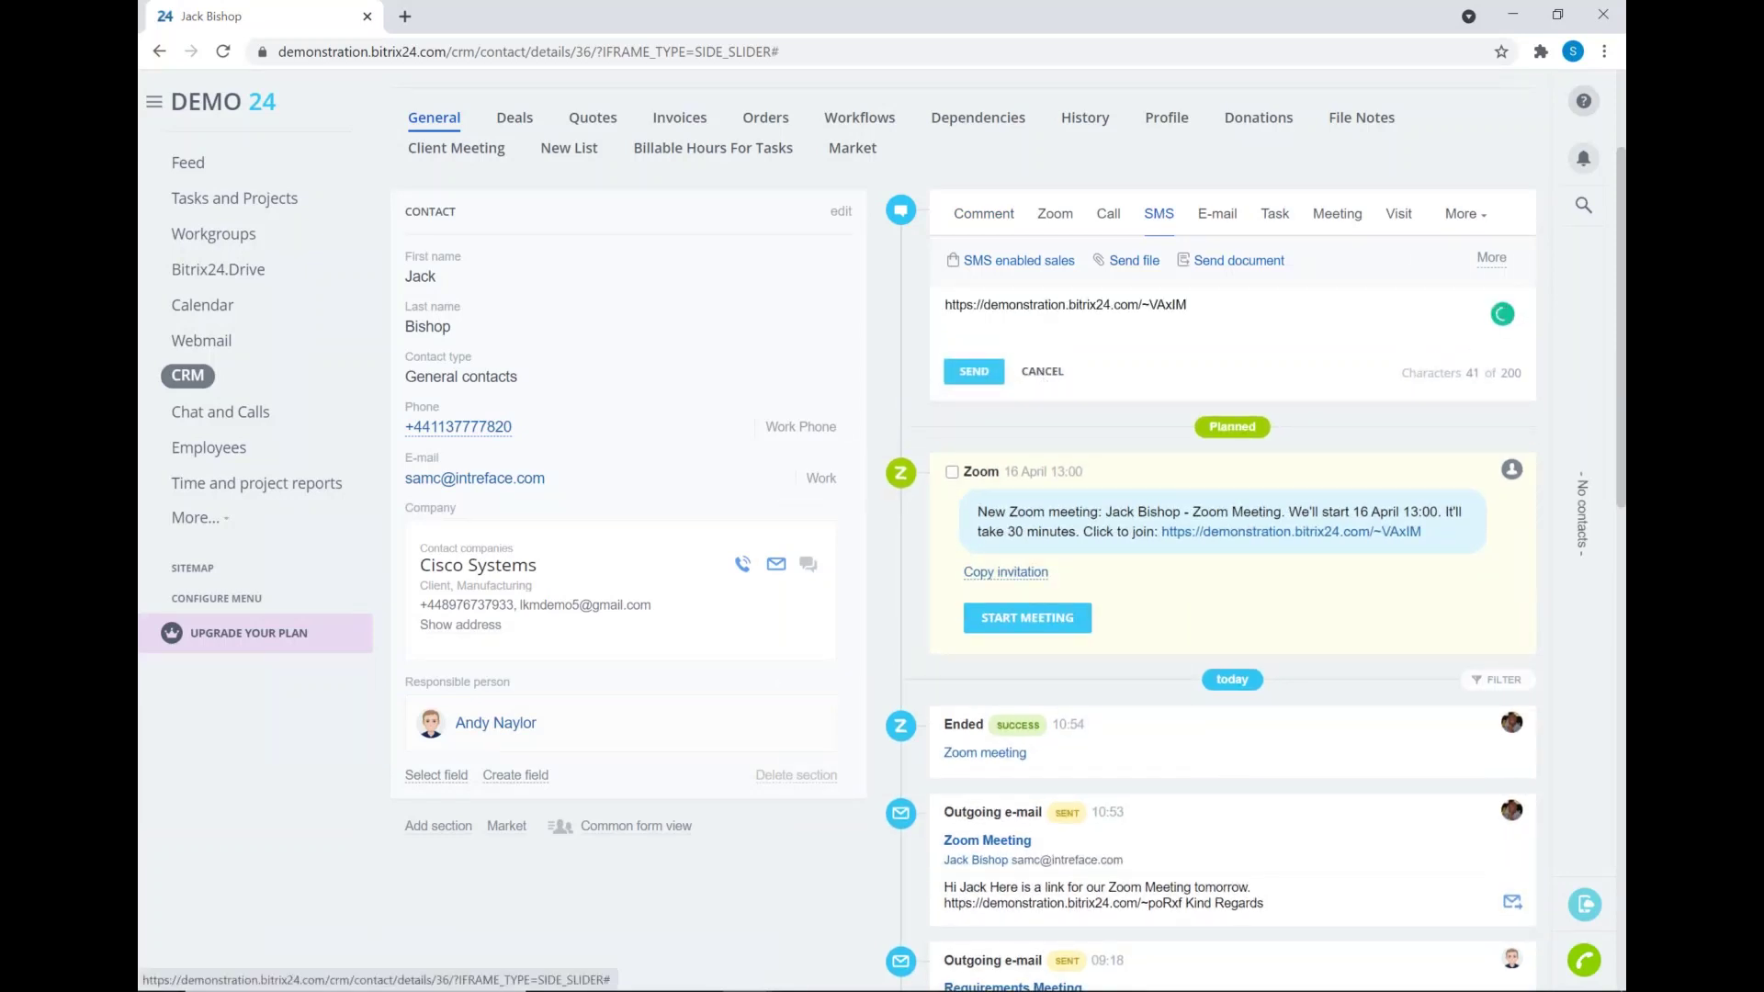
pyautogui.scroll(-1, 1206, 533)
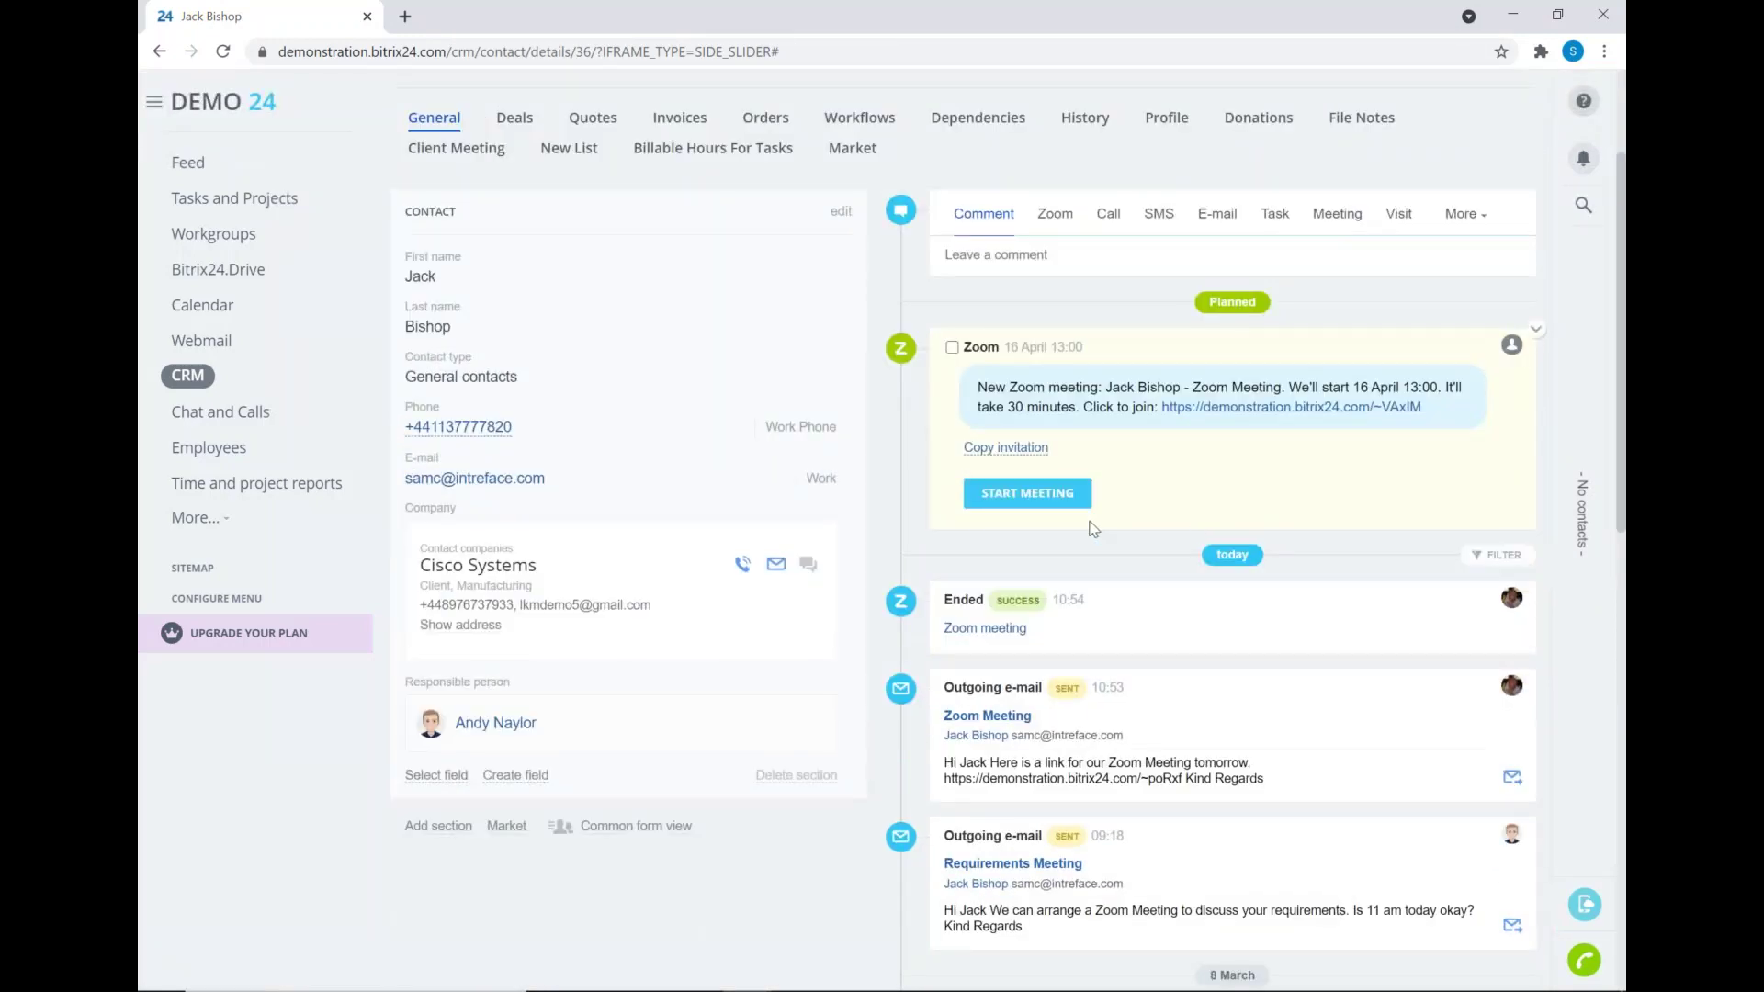
# - Start the scheduled Zoom meeting with computer audio, leave it, and close the launch page
pyautogui.click(1002, 496)
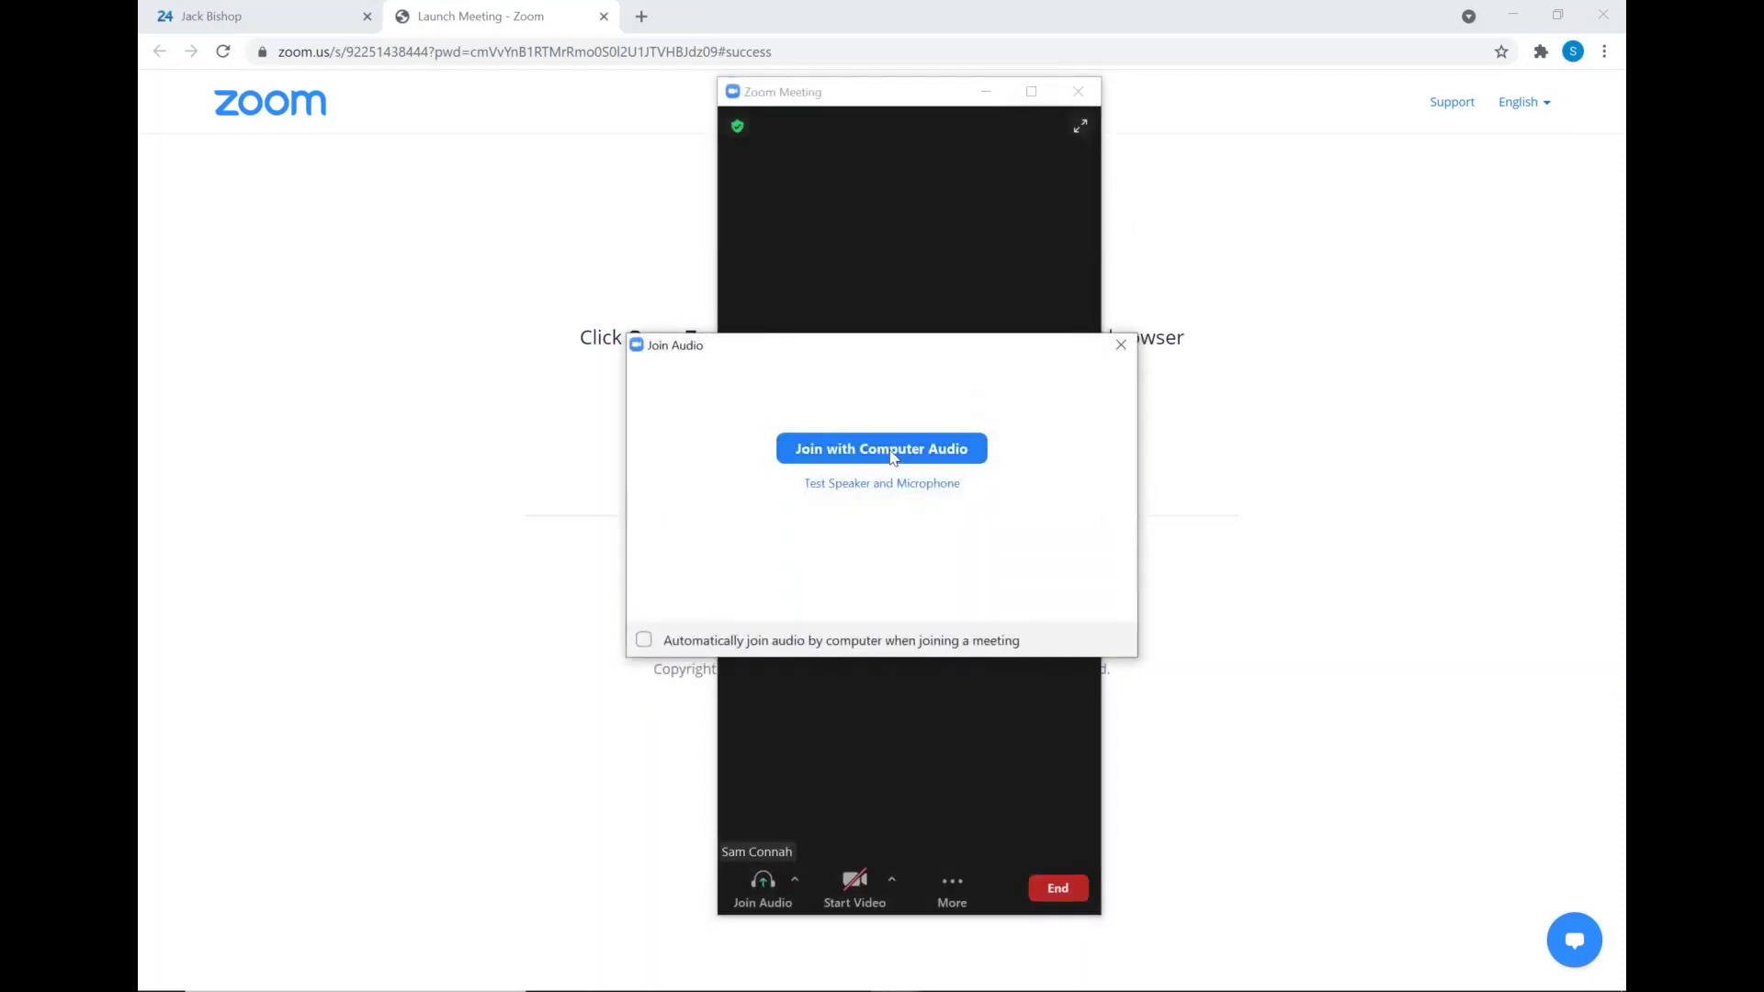
pyautogui.click(892, 457)
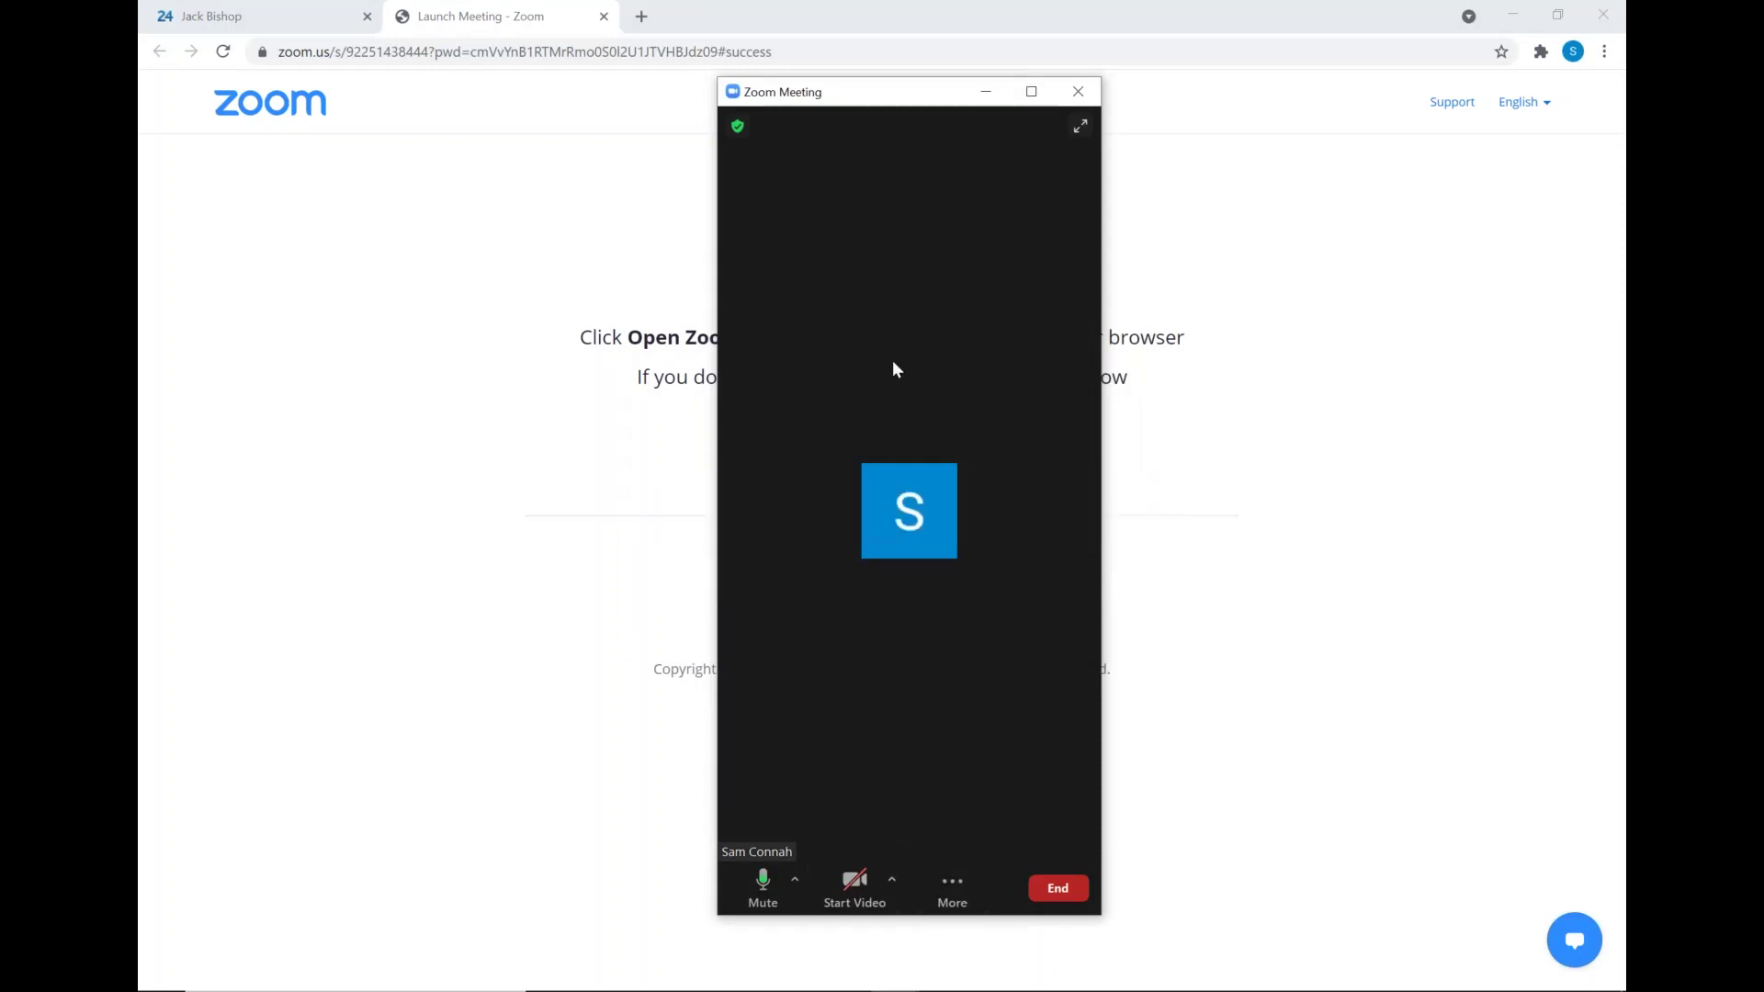
pyautogui.click(1089, 87)
pyautogui.click(1022, 185)
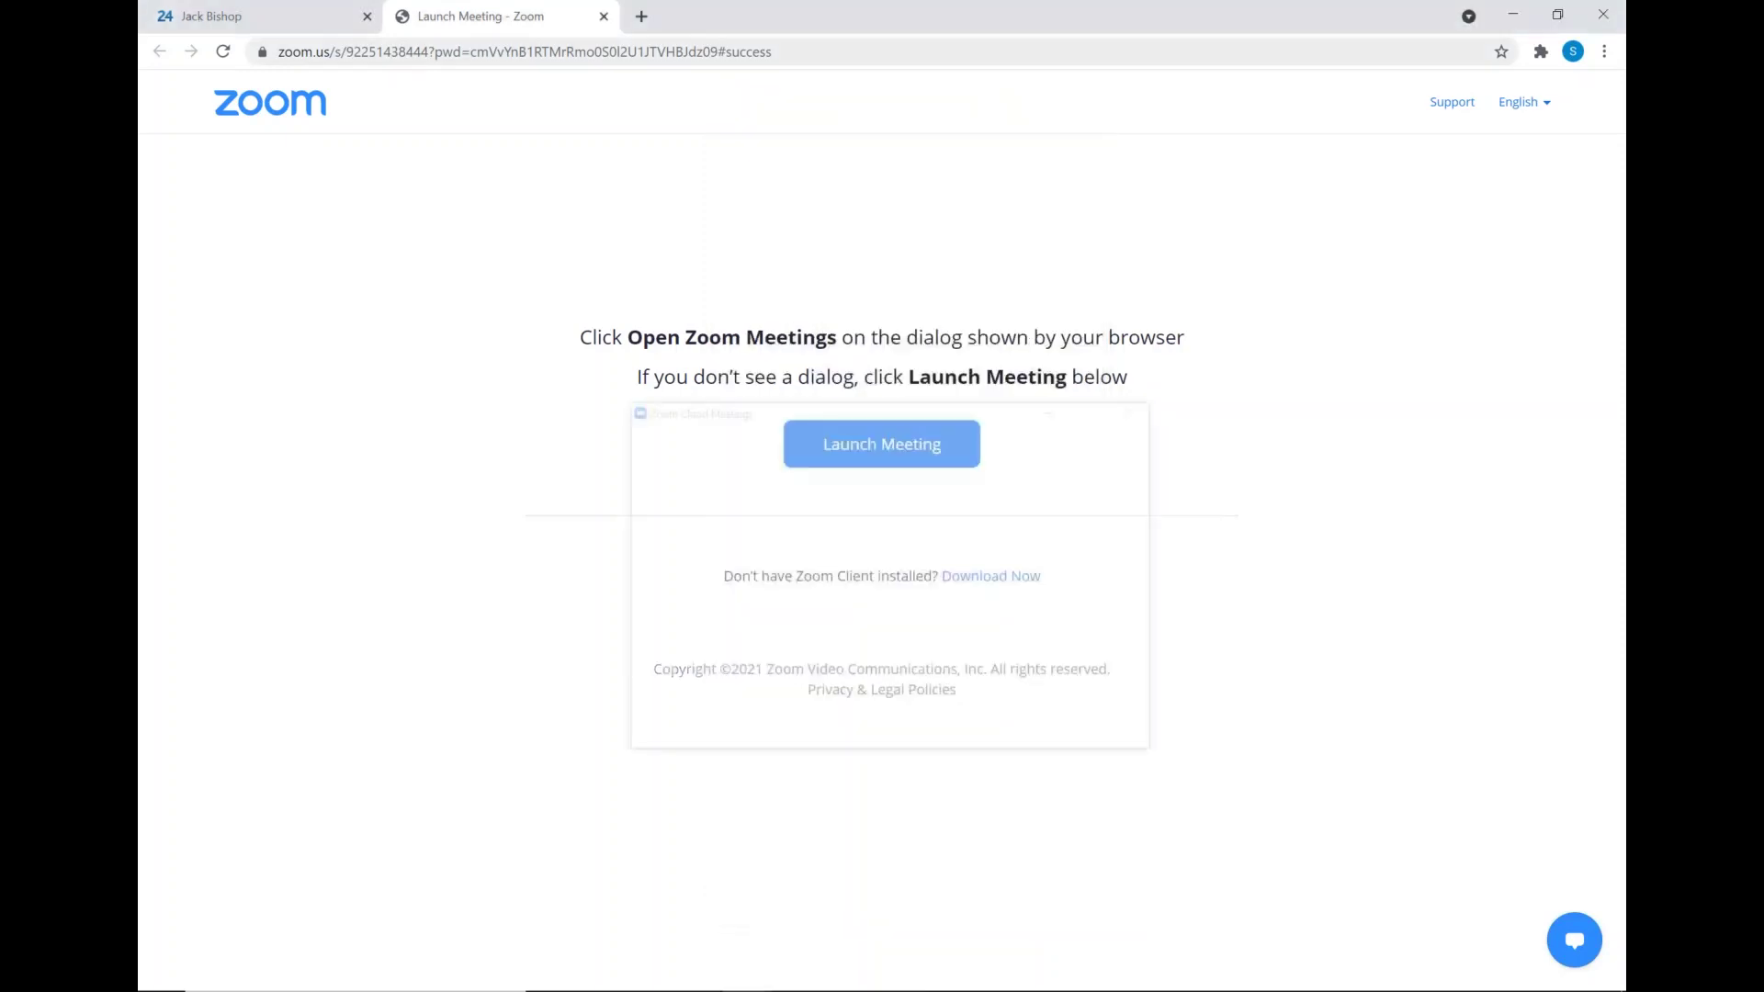
pyautogui.click(604, 16)
pyautogui.click(604, 16)
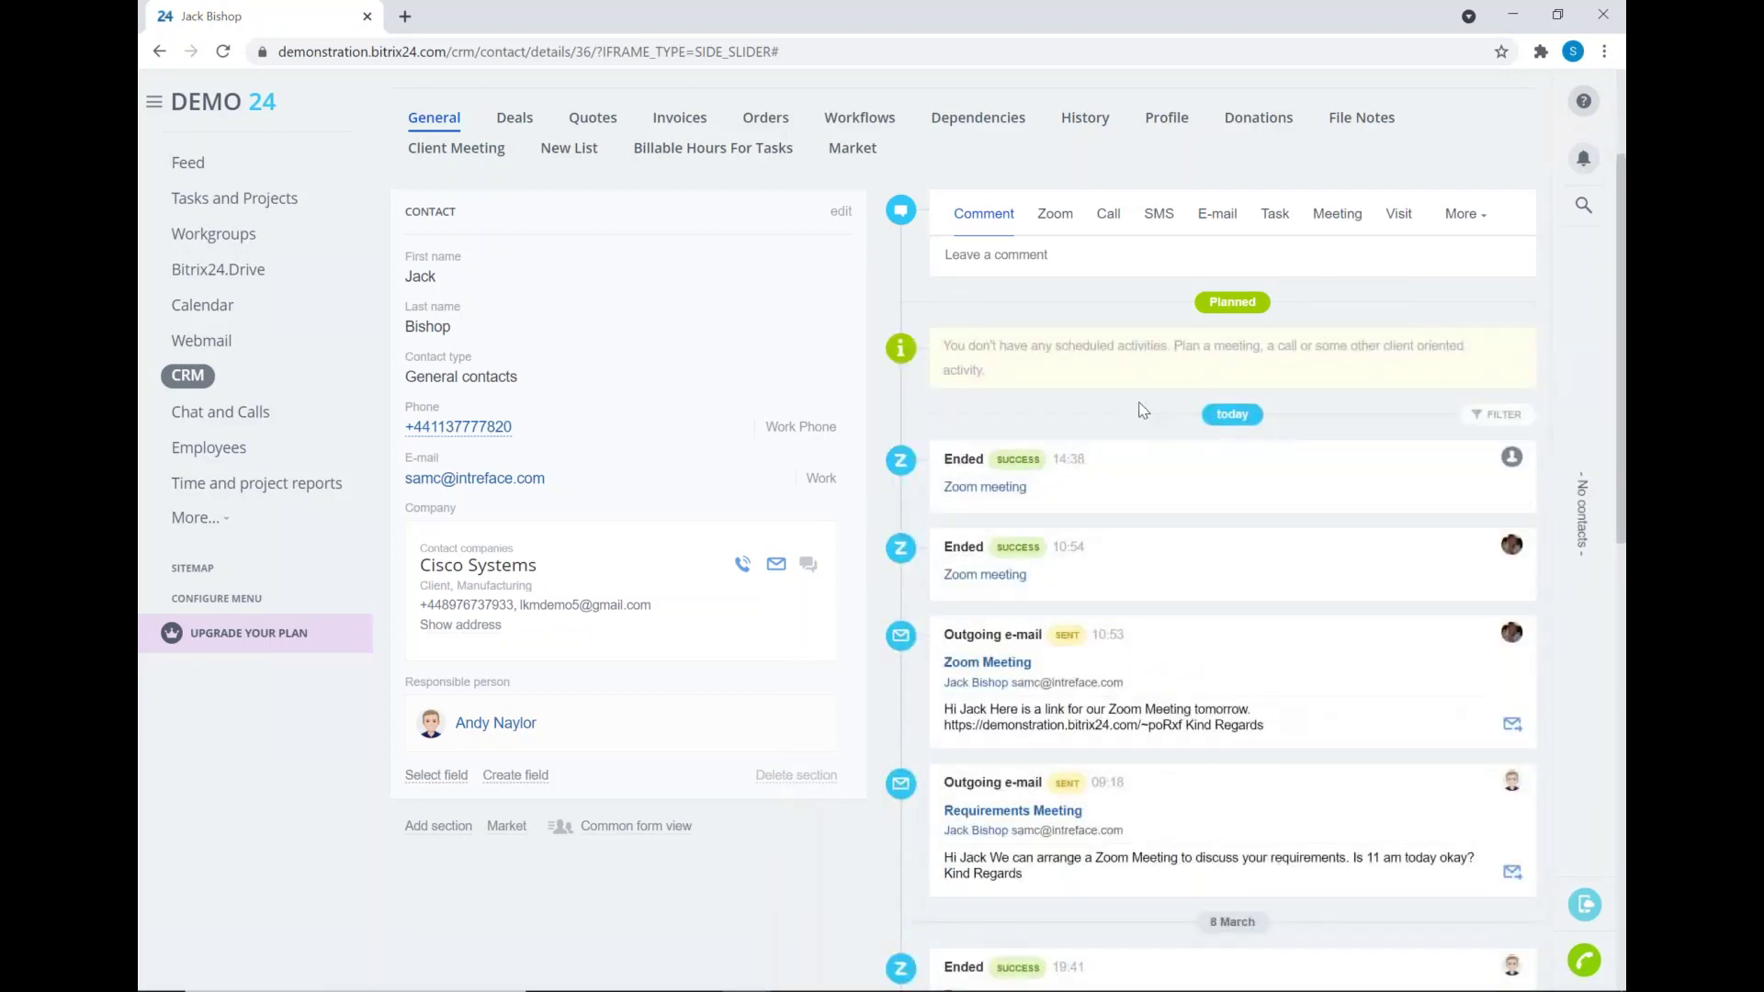
pyautogui.scroll(-1, 1147, 401)
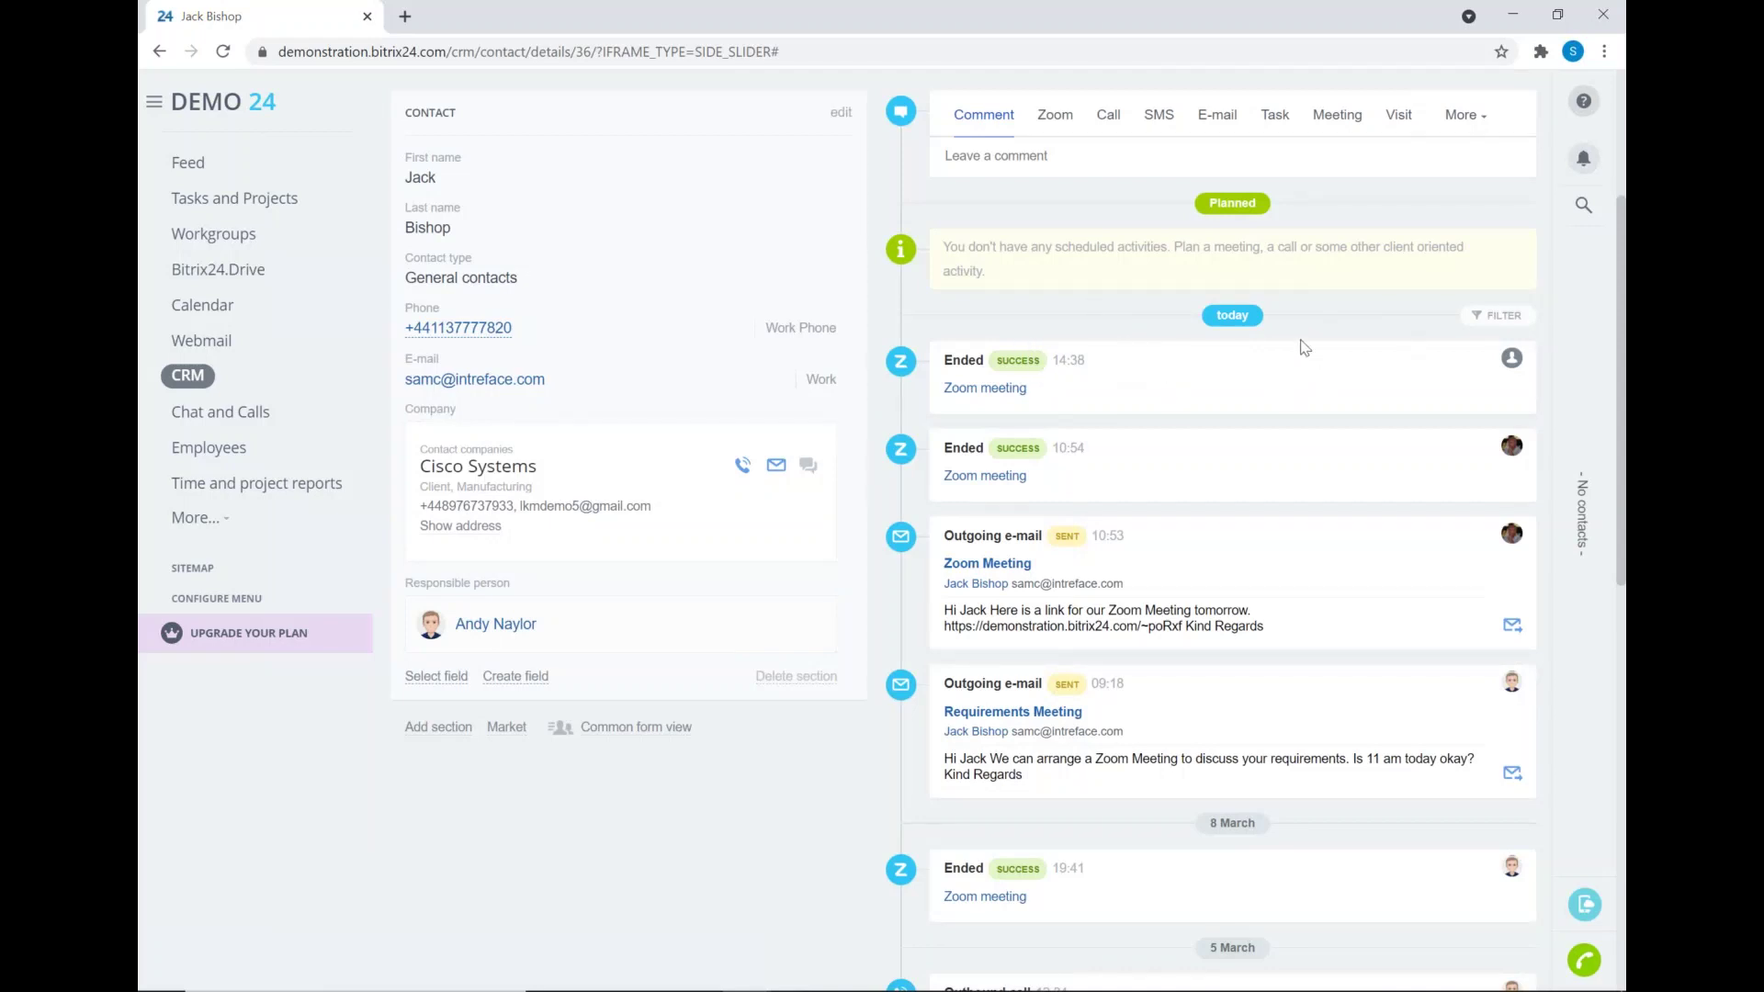
pyautogui.scroll(1, 1222, 388)
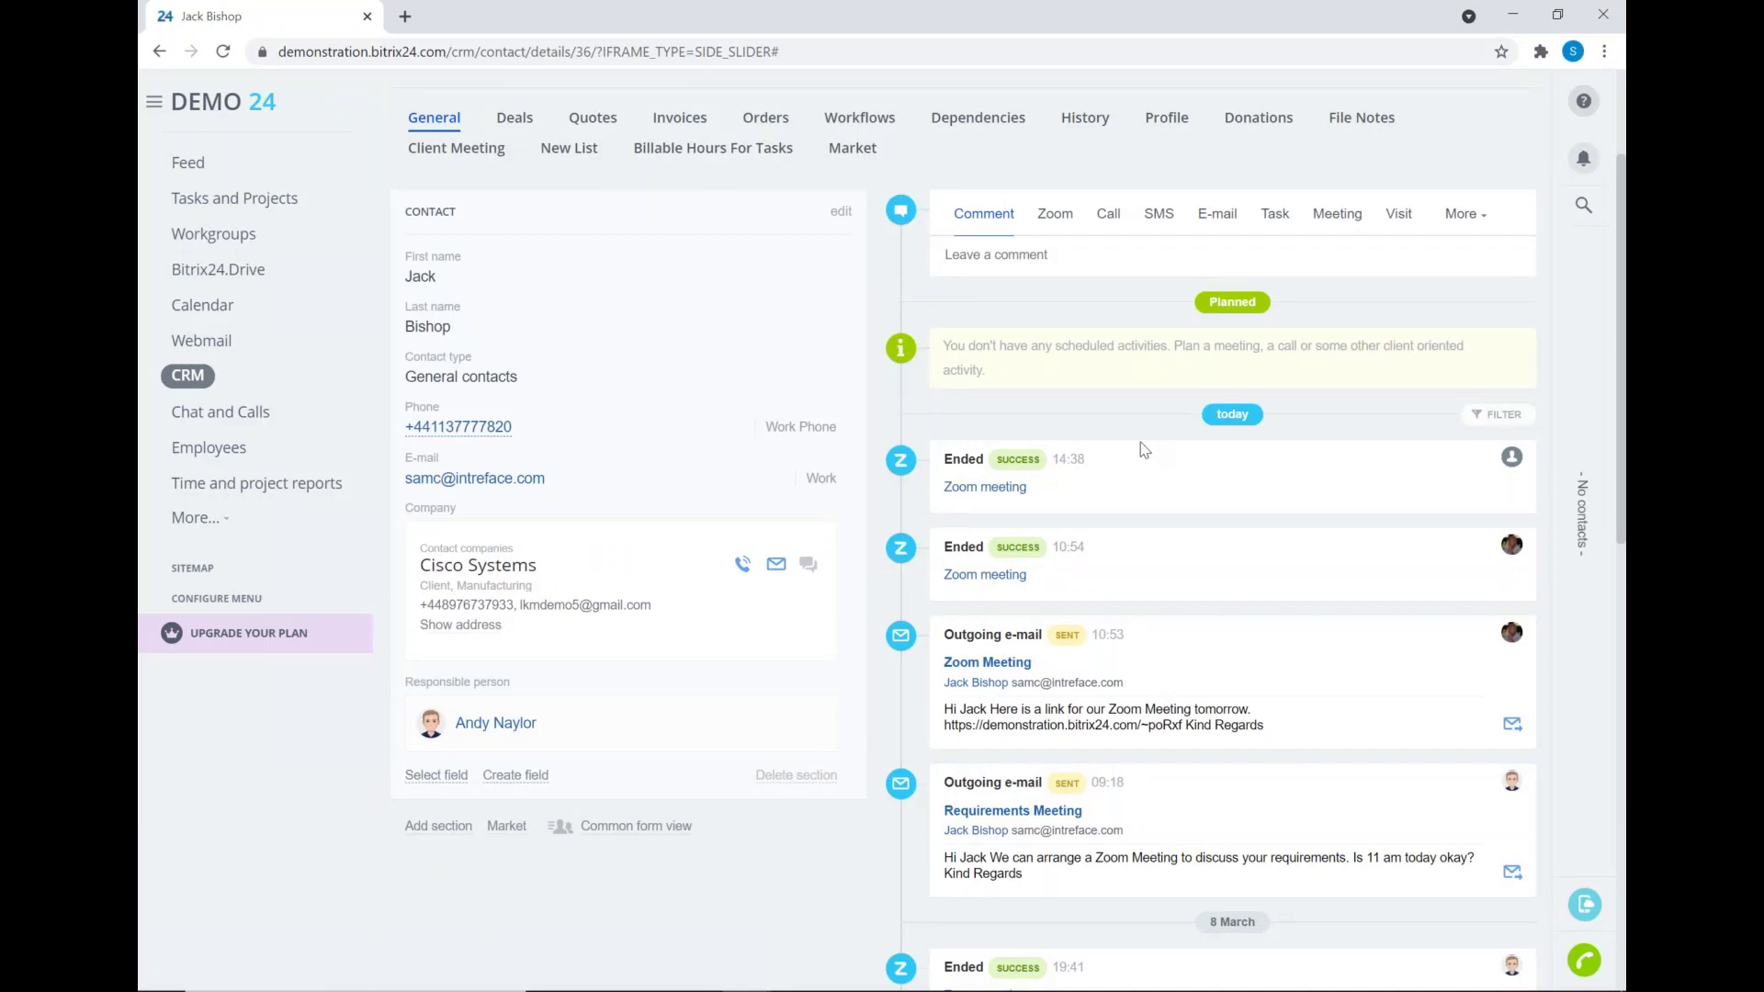
# - Open a personal chat with the colleague and send a greeting proposing a Zoom meeting at 3 pm
pyautogui.click(200, 419)
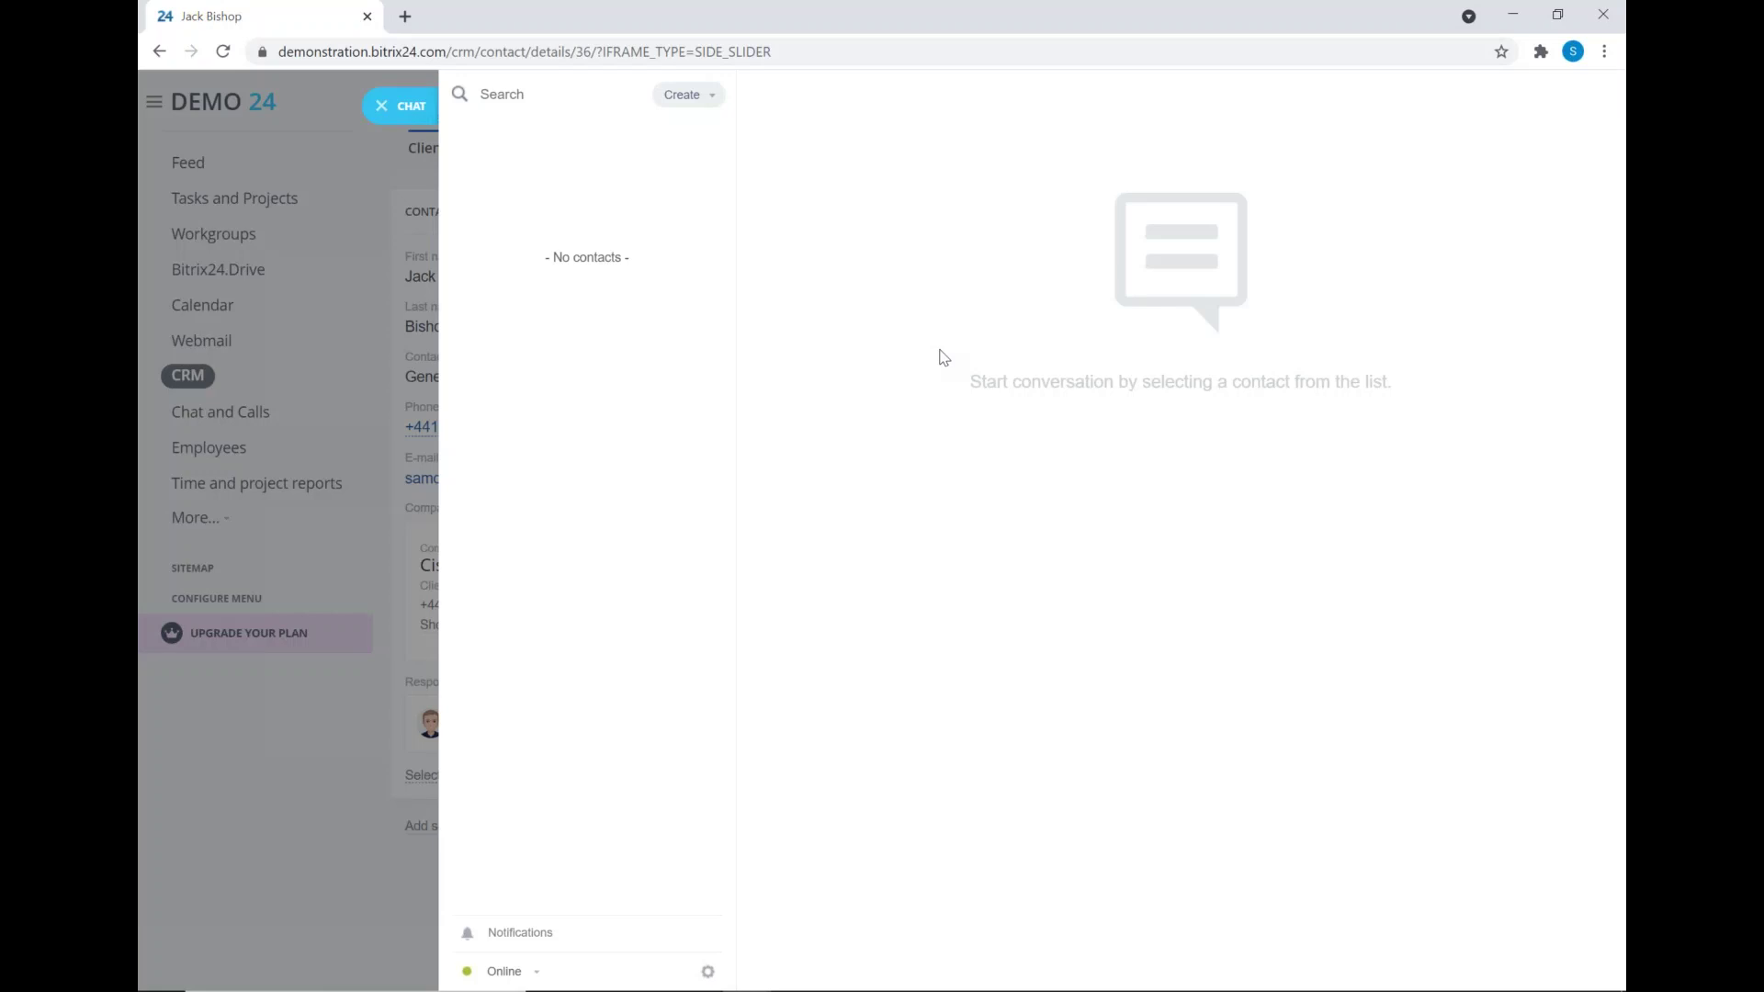
pyautogui.click(709, 96)
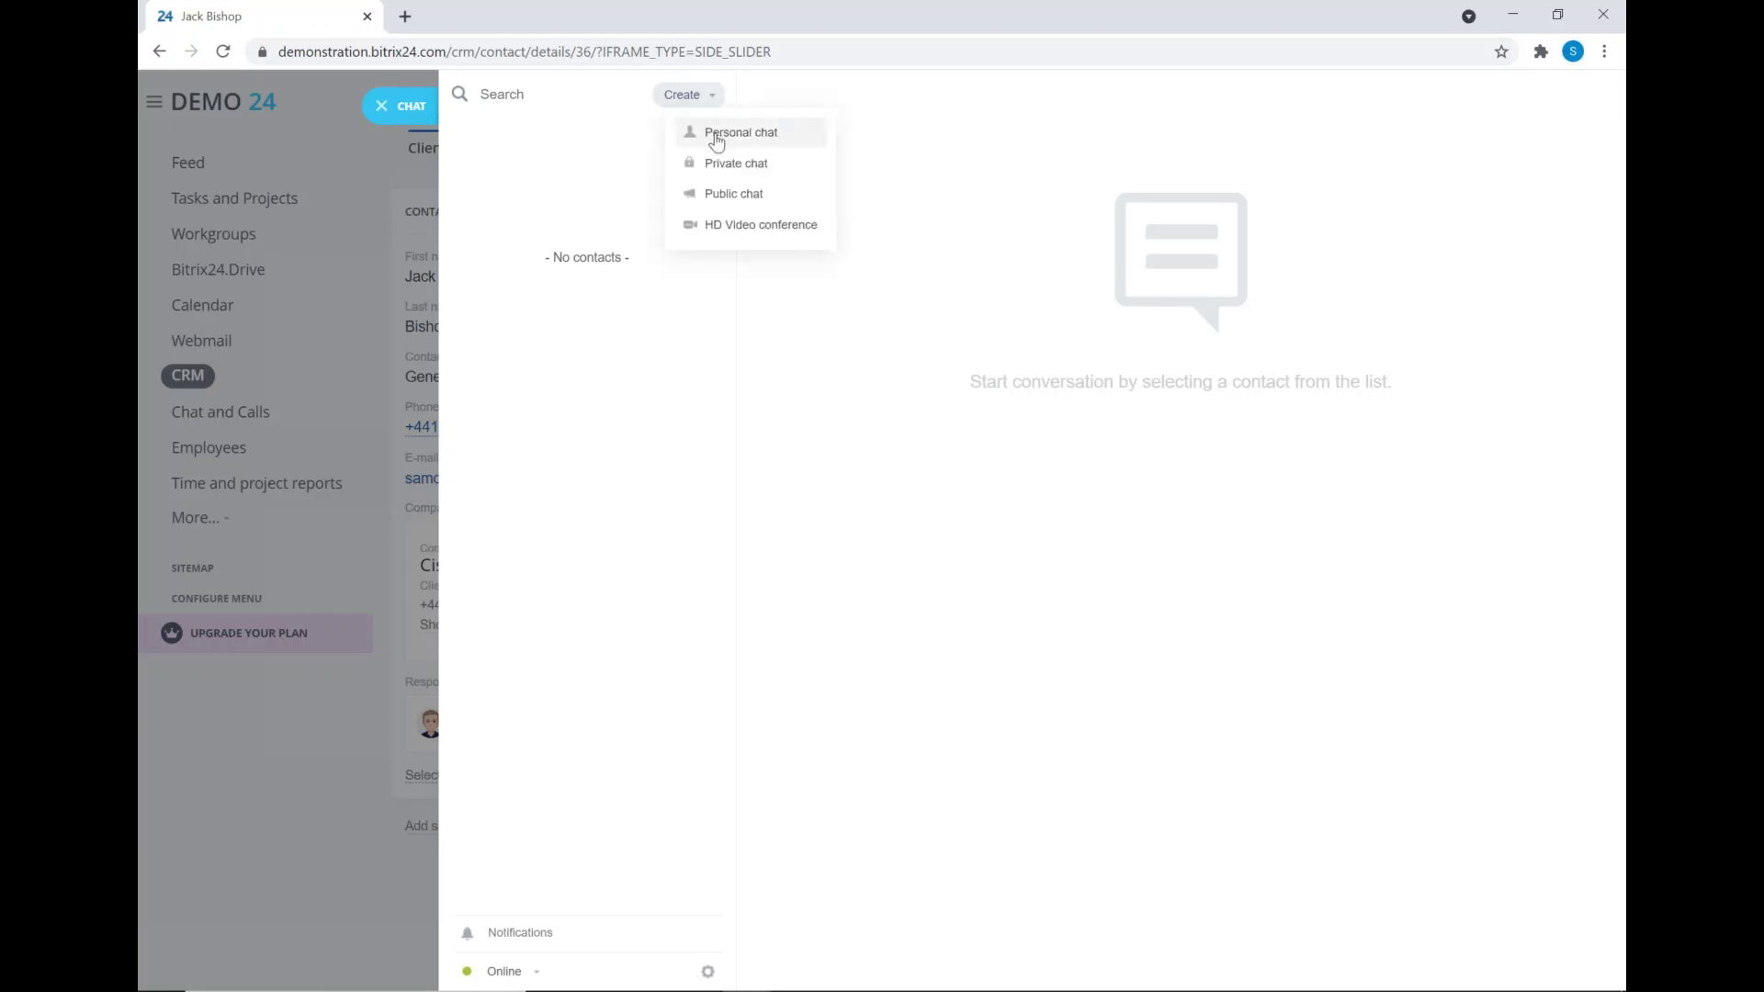
pyautogui.click(714, 138)
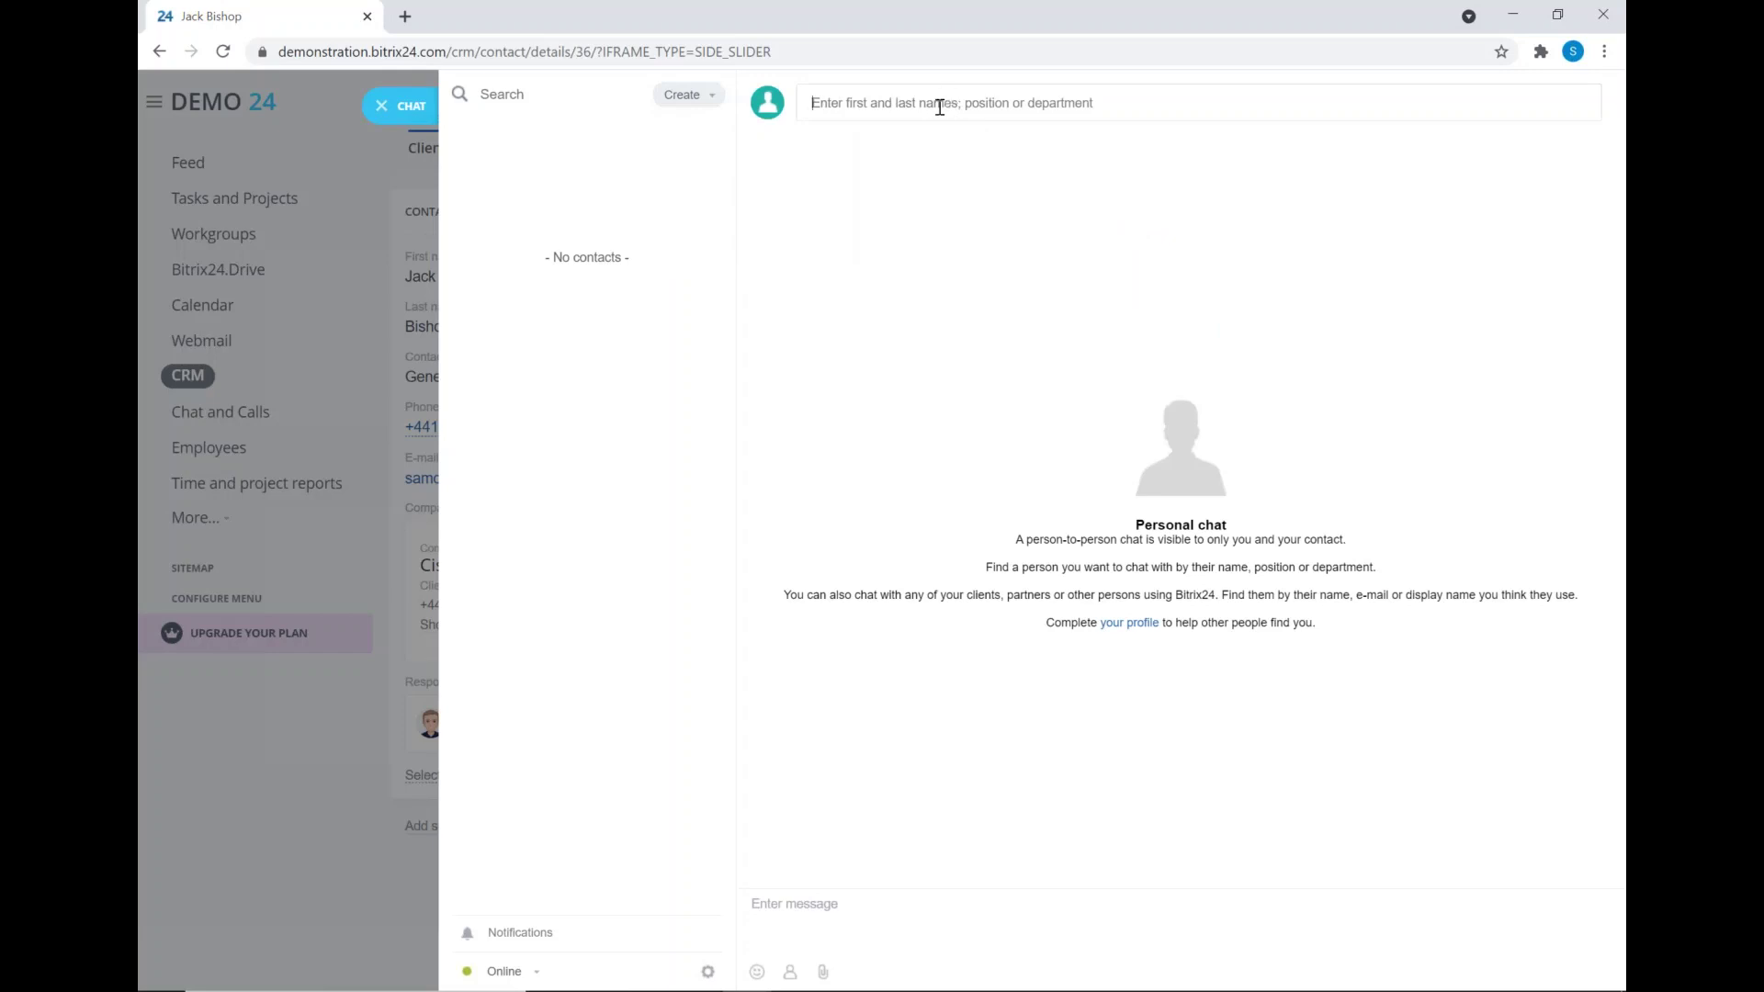
pyautogui.write('c')
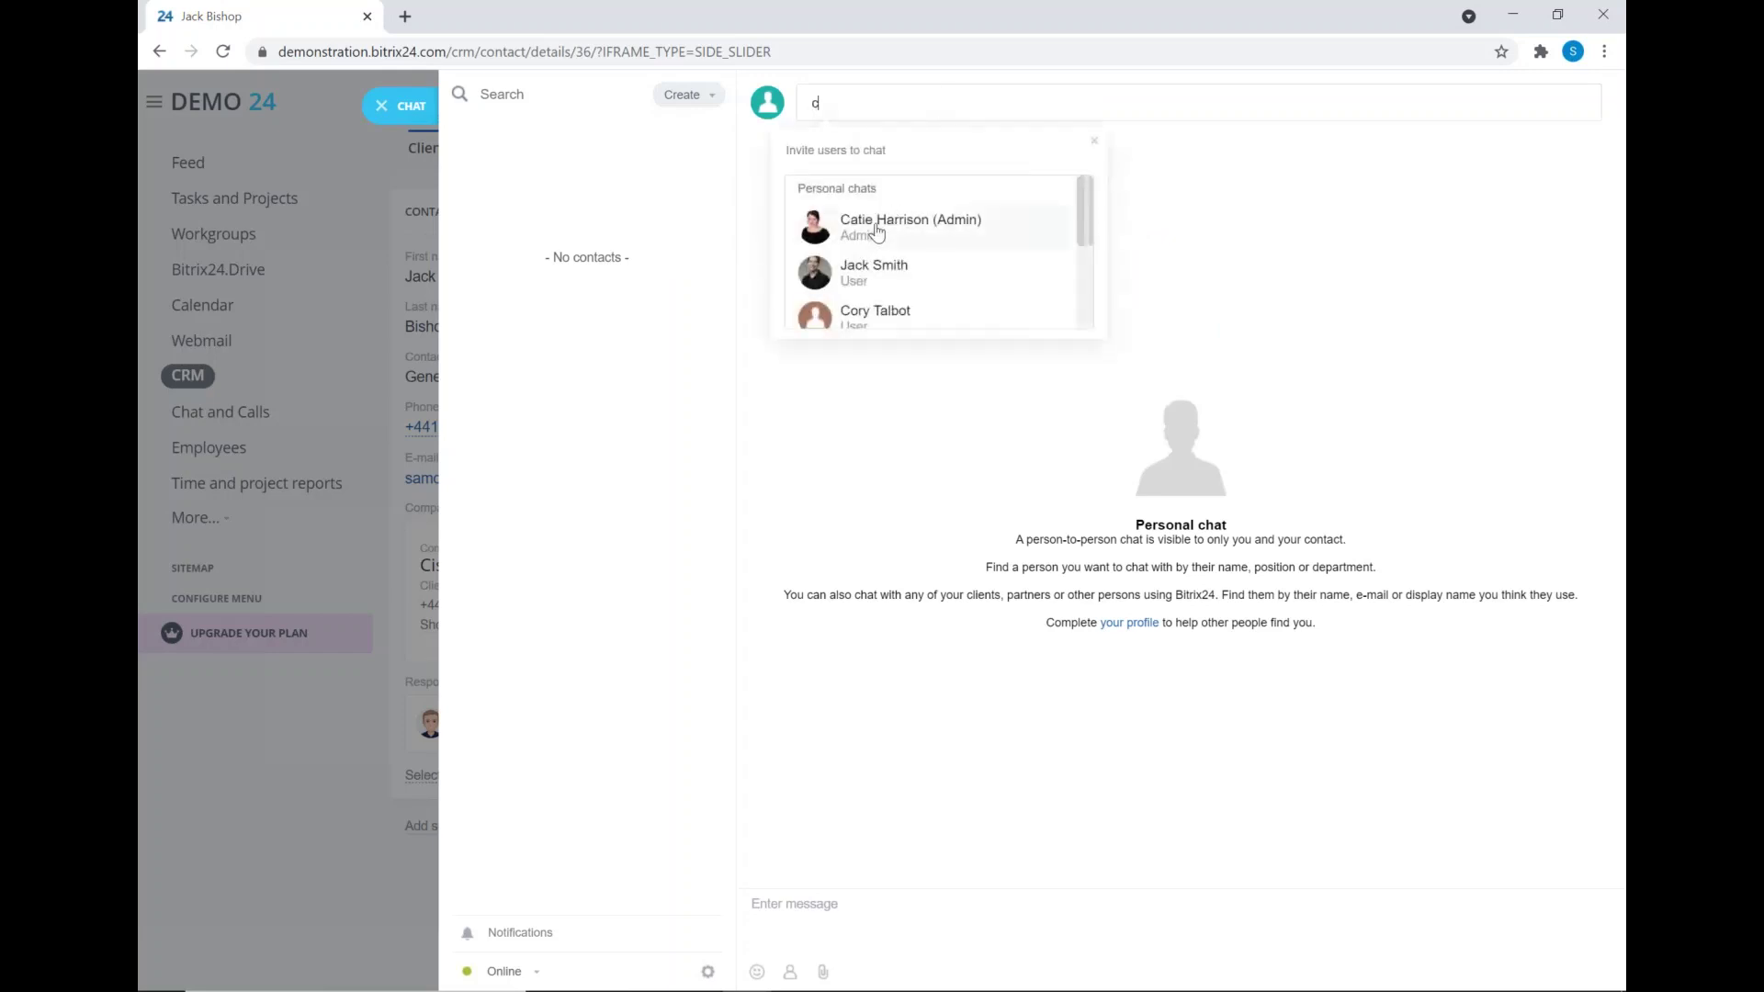
pyautogui.click(874, 231)
pyautogui.write('Hi C')
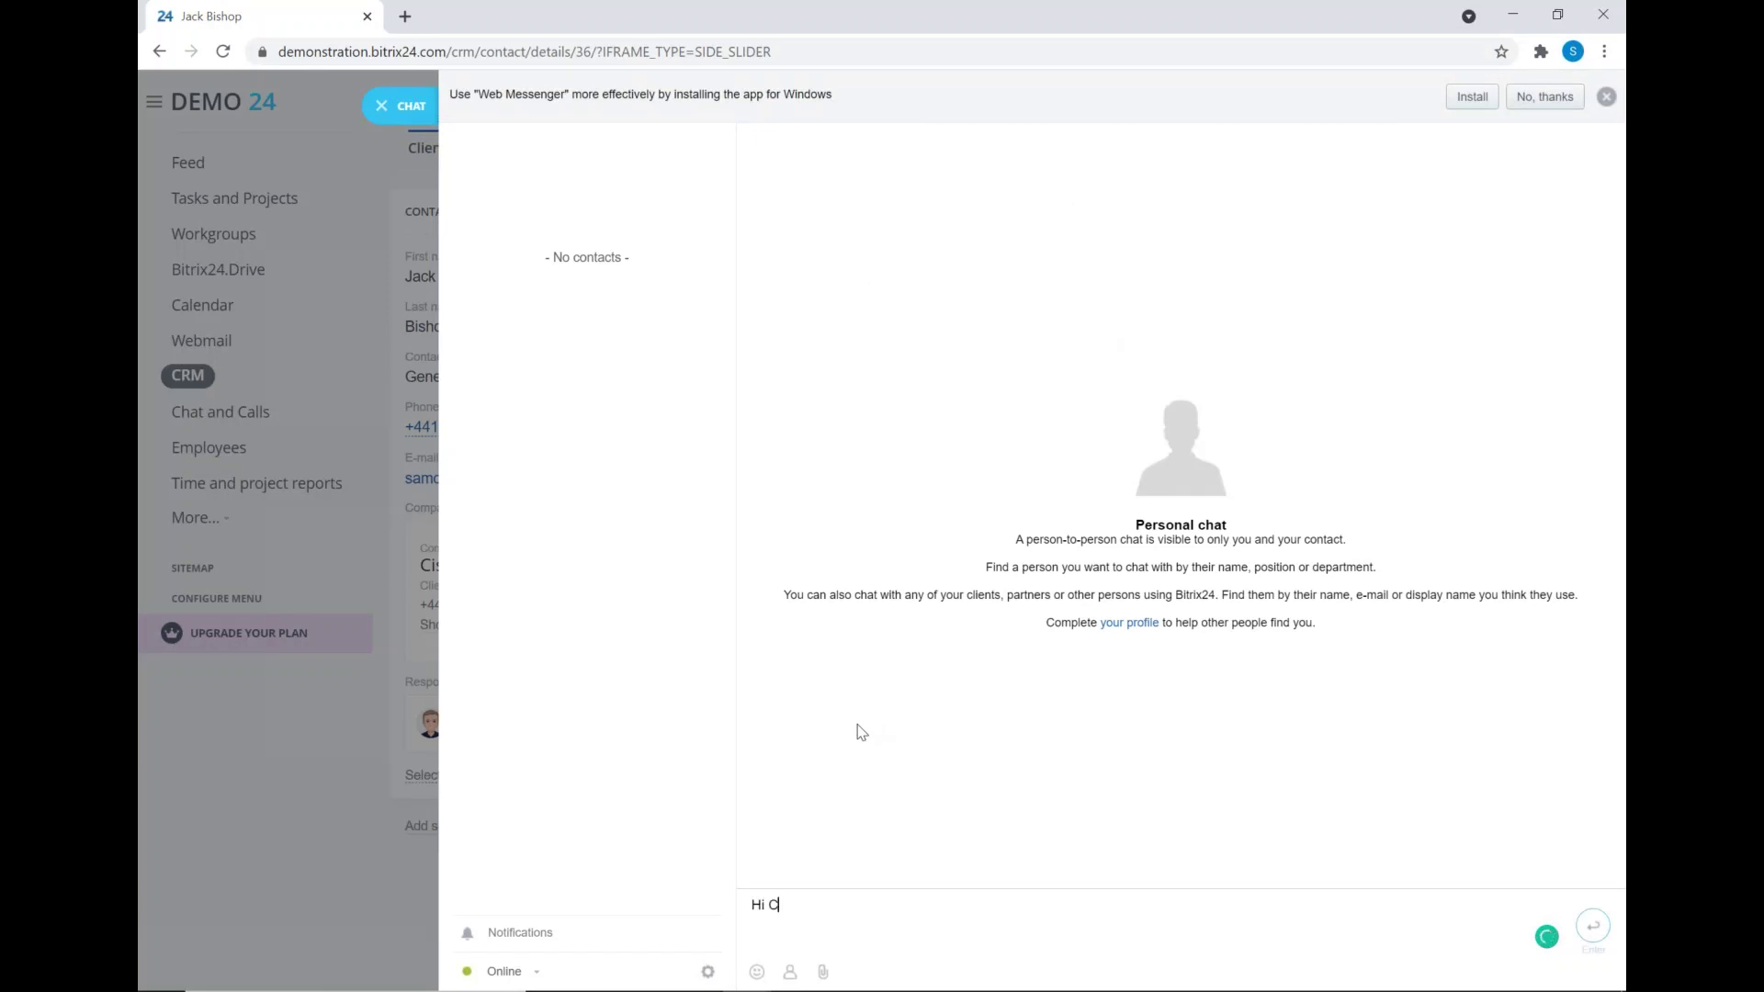
pyautogui.write('atie. Lets set up a zoom meetin')
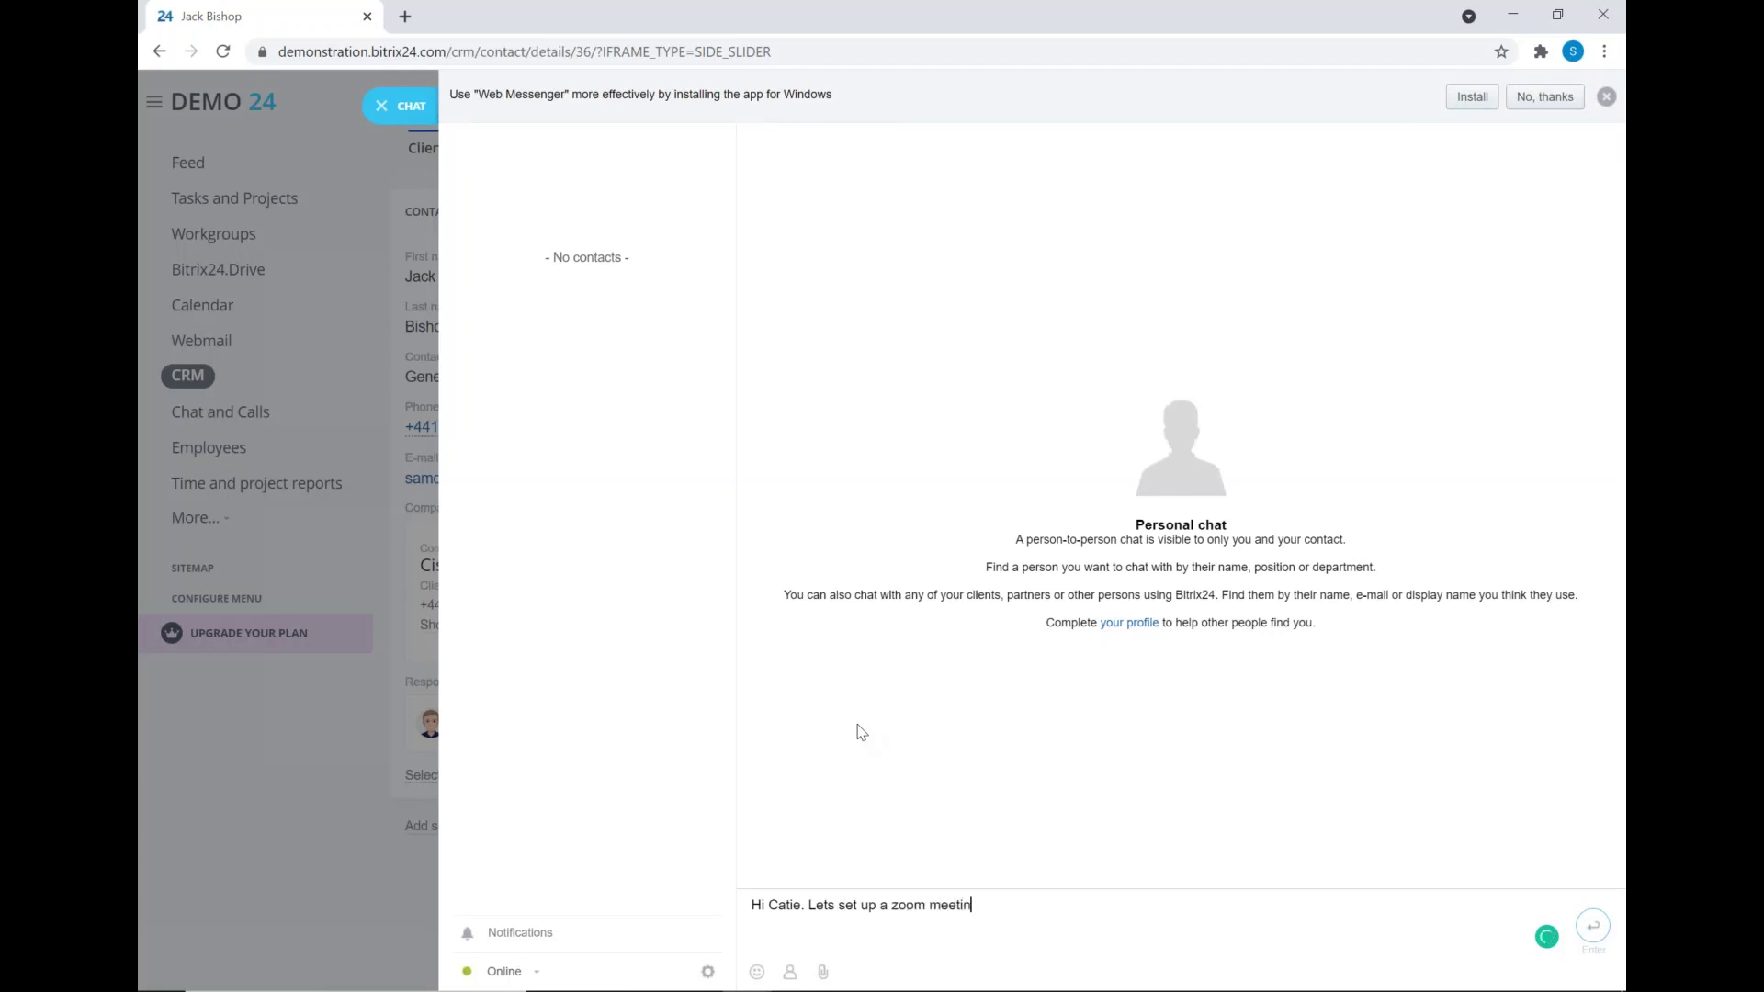
pyautogui.write('g for 3 pm?')
pyautogui.press('Return')
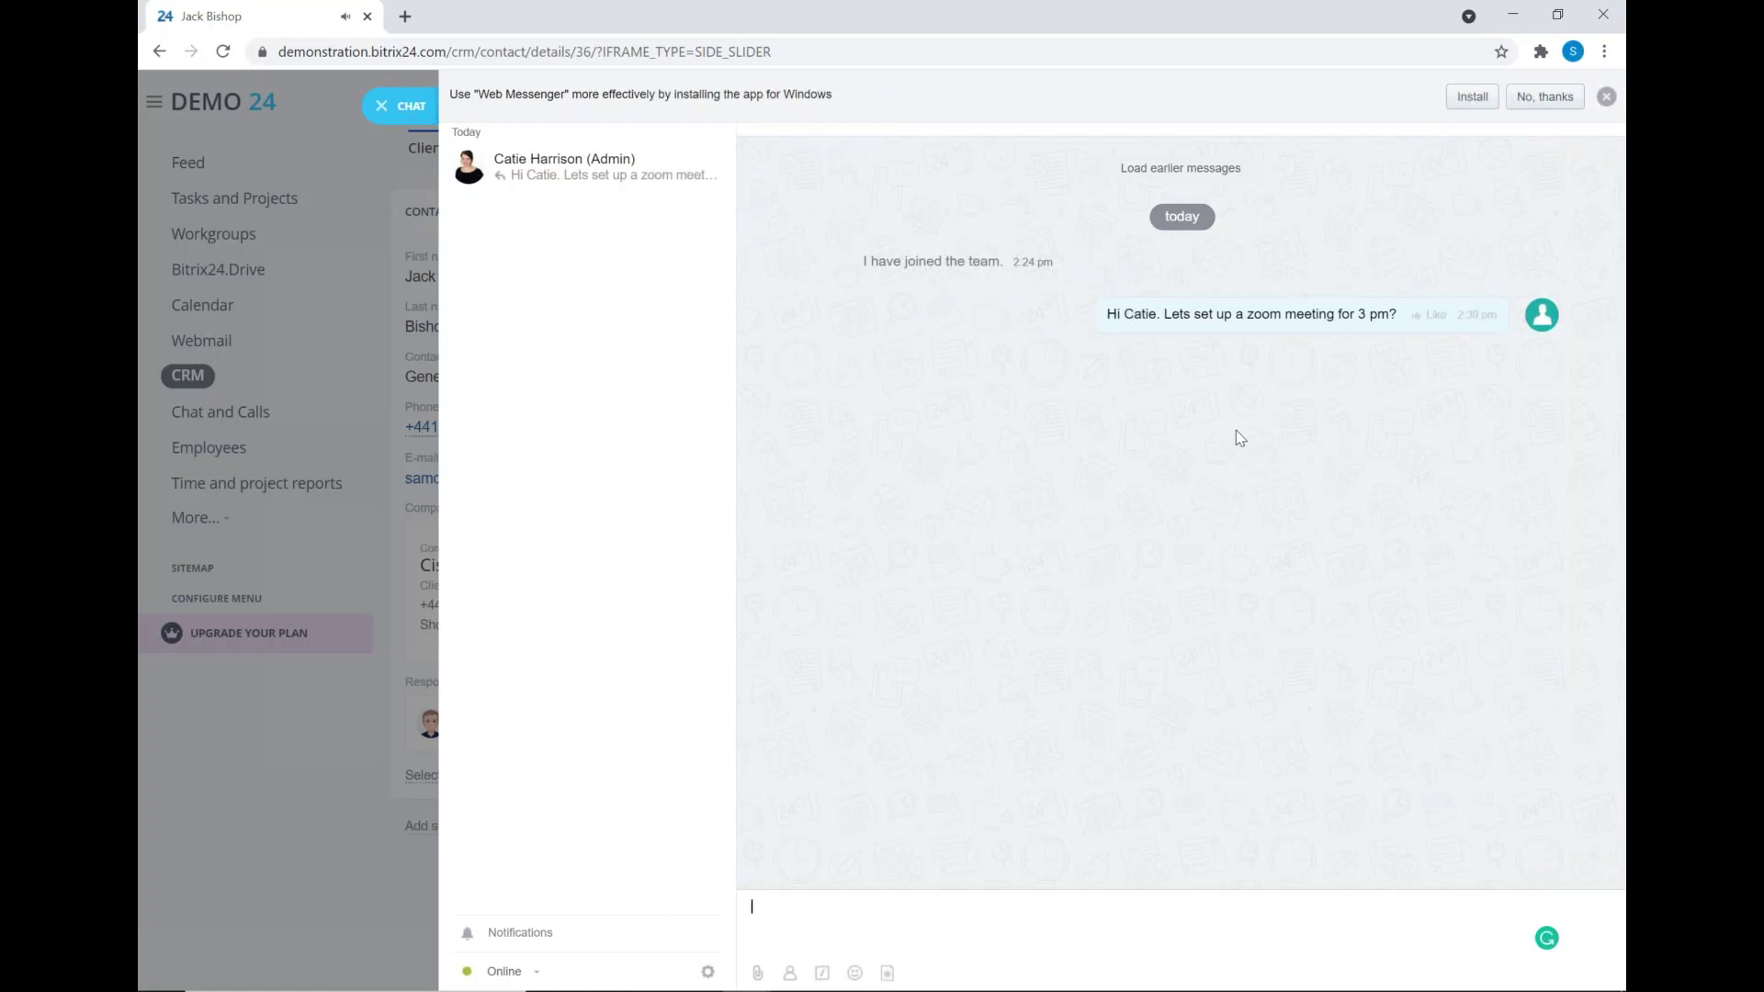
# - Dismiss the desktop app notice and choose Zoom meeting room from the call-type menu
pyautogui.click(1563, 98)
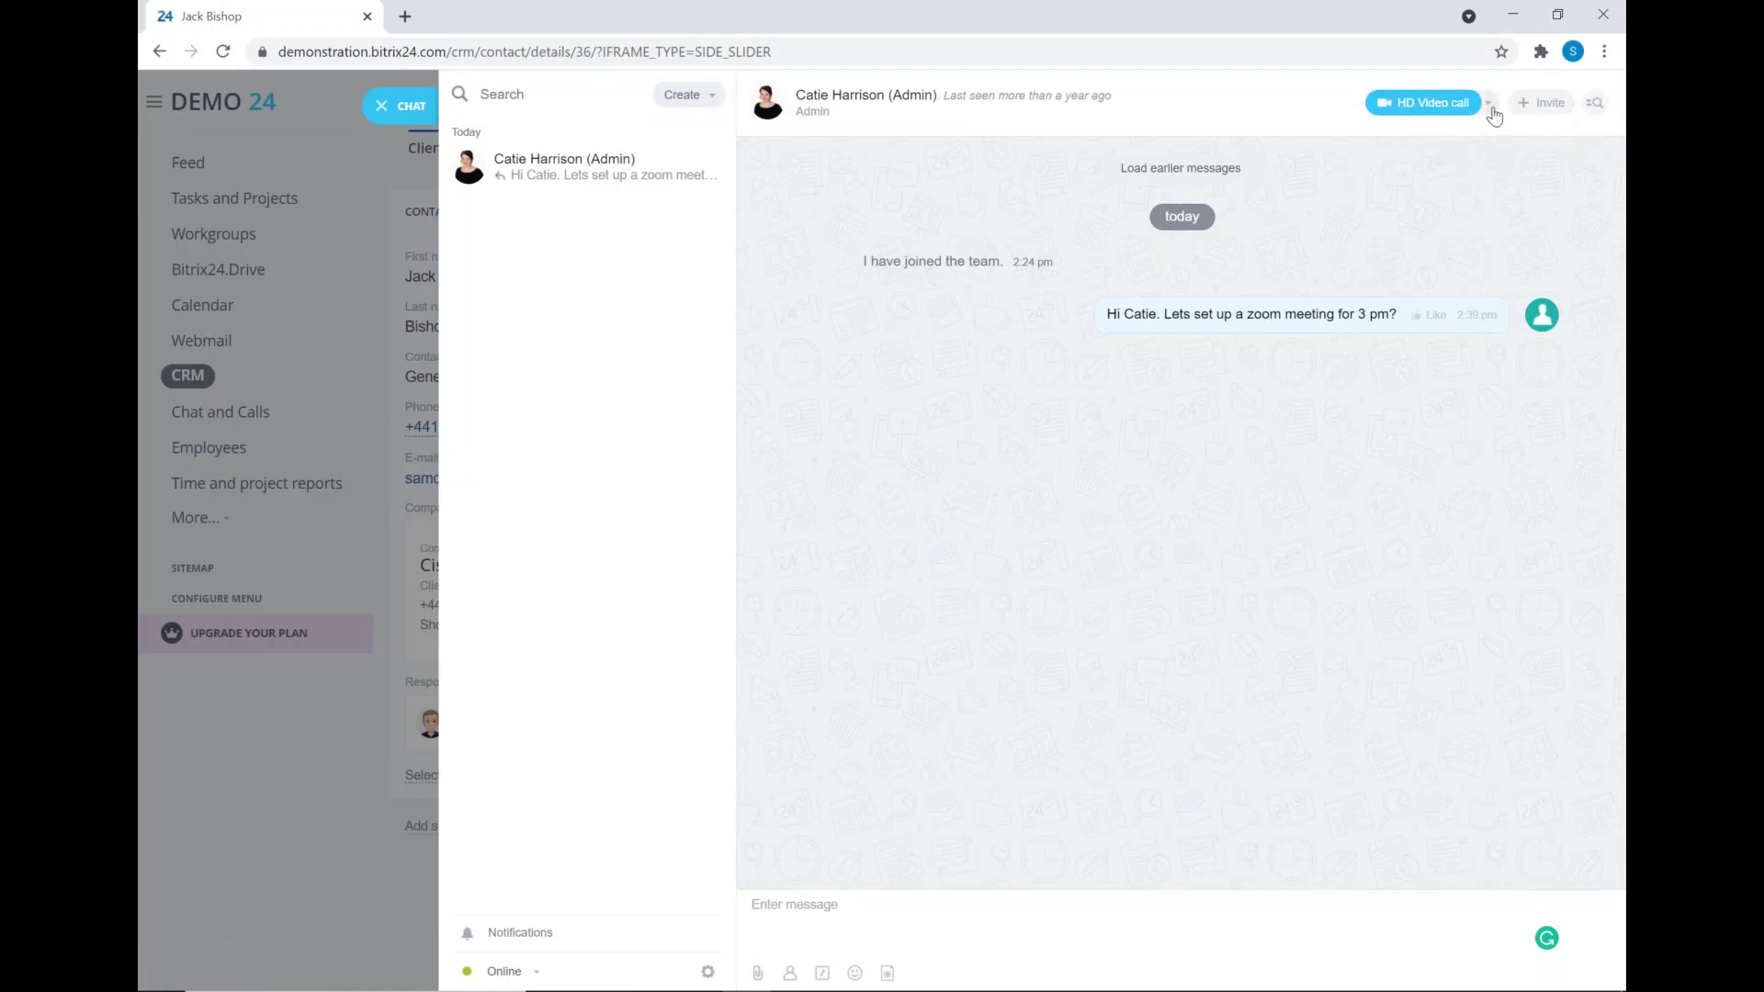
pyautogui.click(1489, 104)
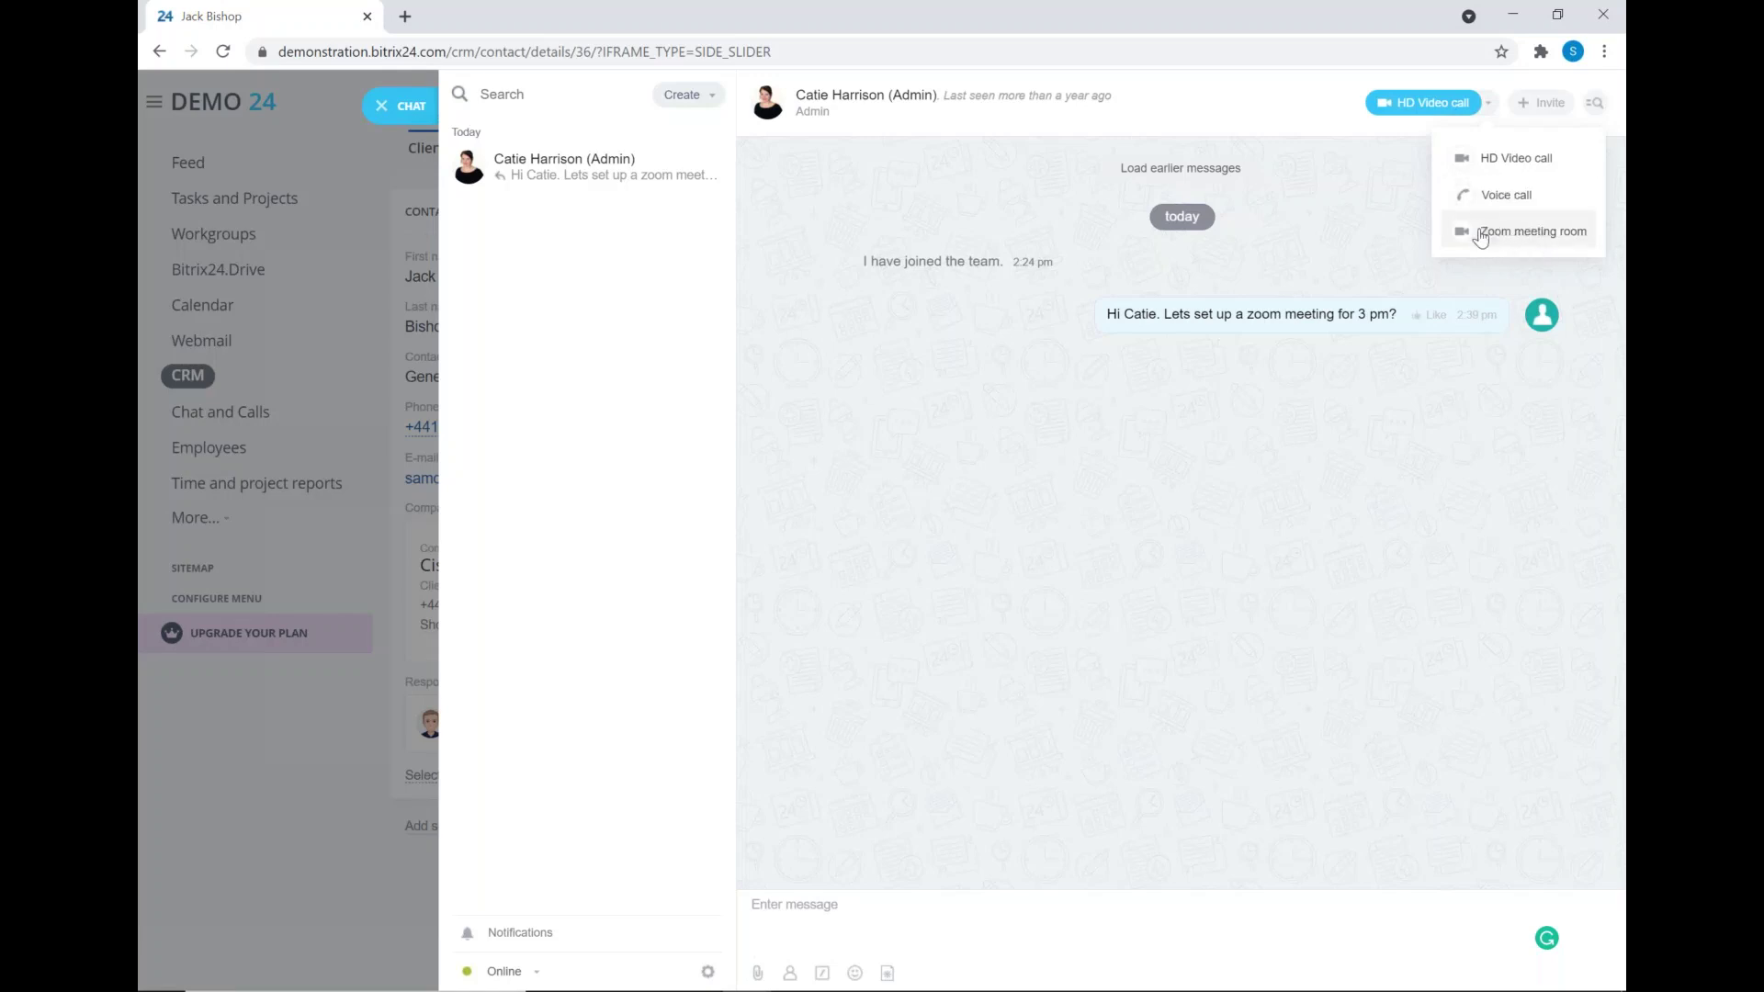
pyautogui.click(1551, 237)
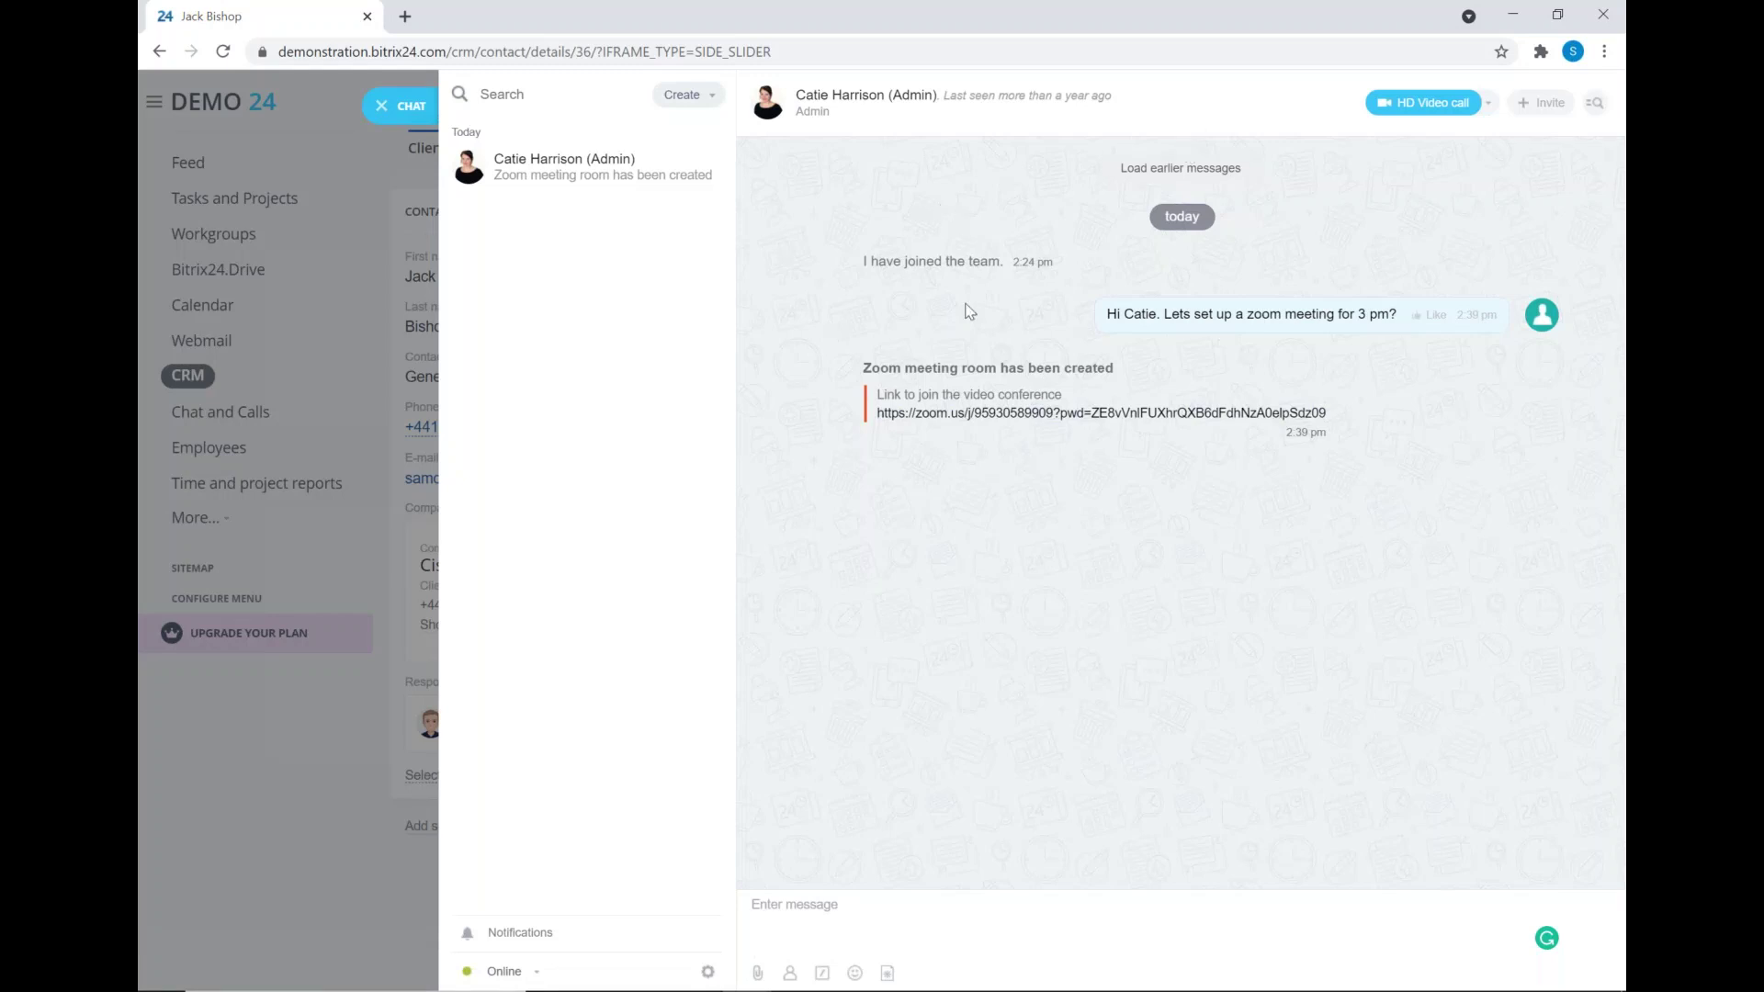
# - Launch the Zoom meeting from the chat link, then end it for all participants
pyautogui.click(977, 414)
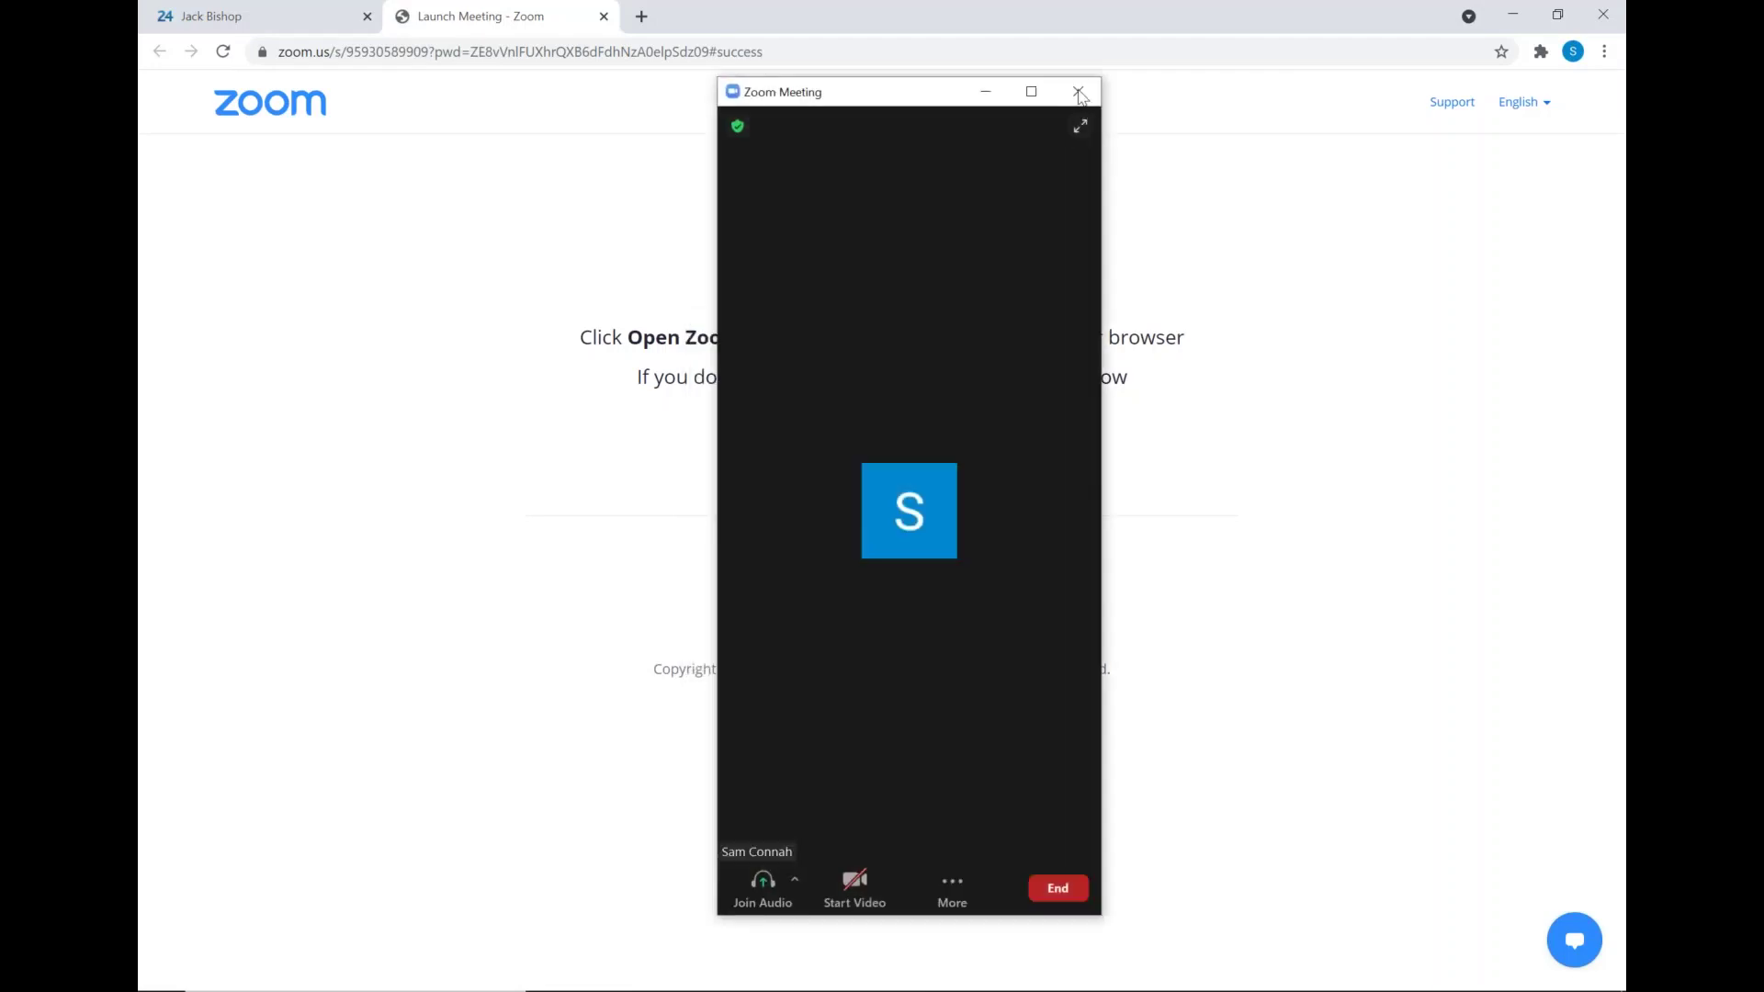
pyautogui.click(1077, 92)
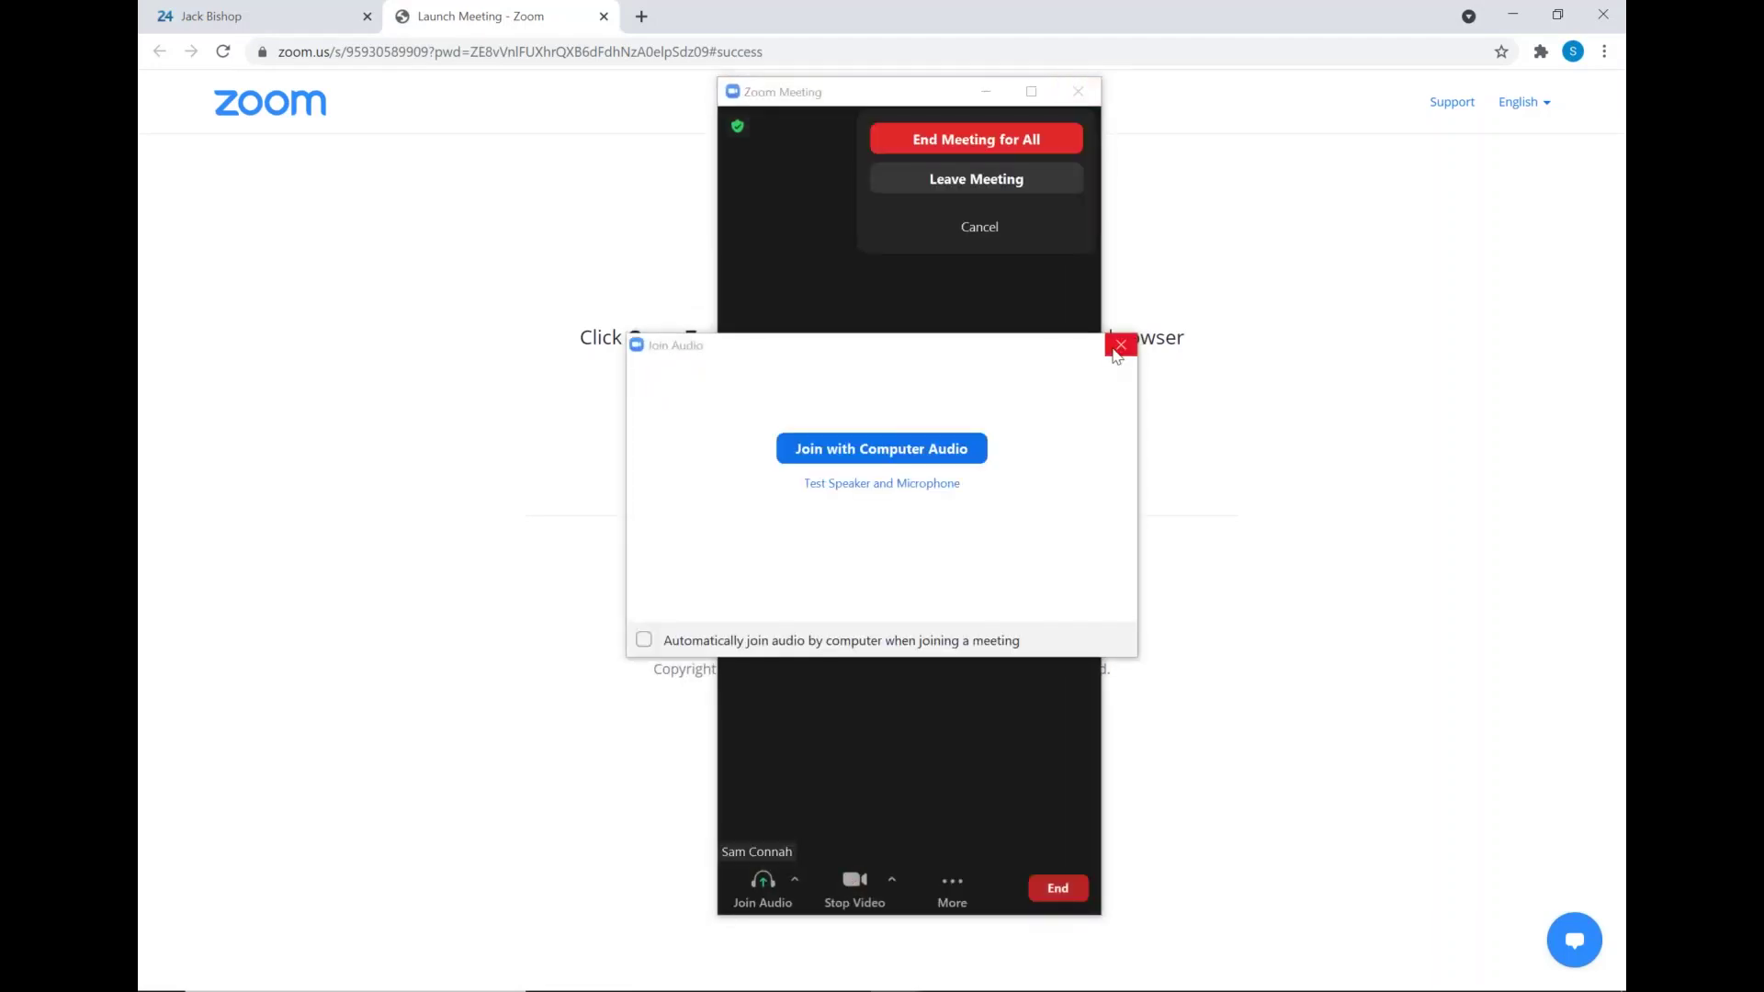
pyautogui.click(1014, 144)
pyautogui.click(1149, 311)
# - Close the Bitrix24 chat panel and switch back to the summary slides
pyautogui.click(244, 18)
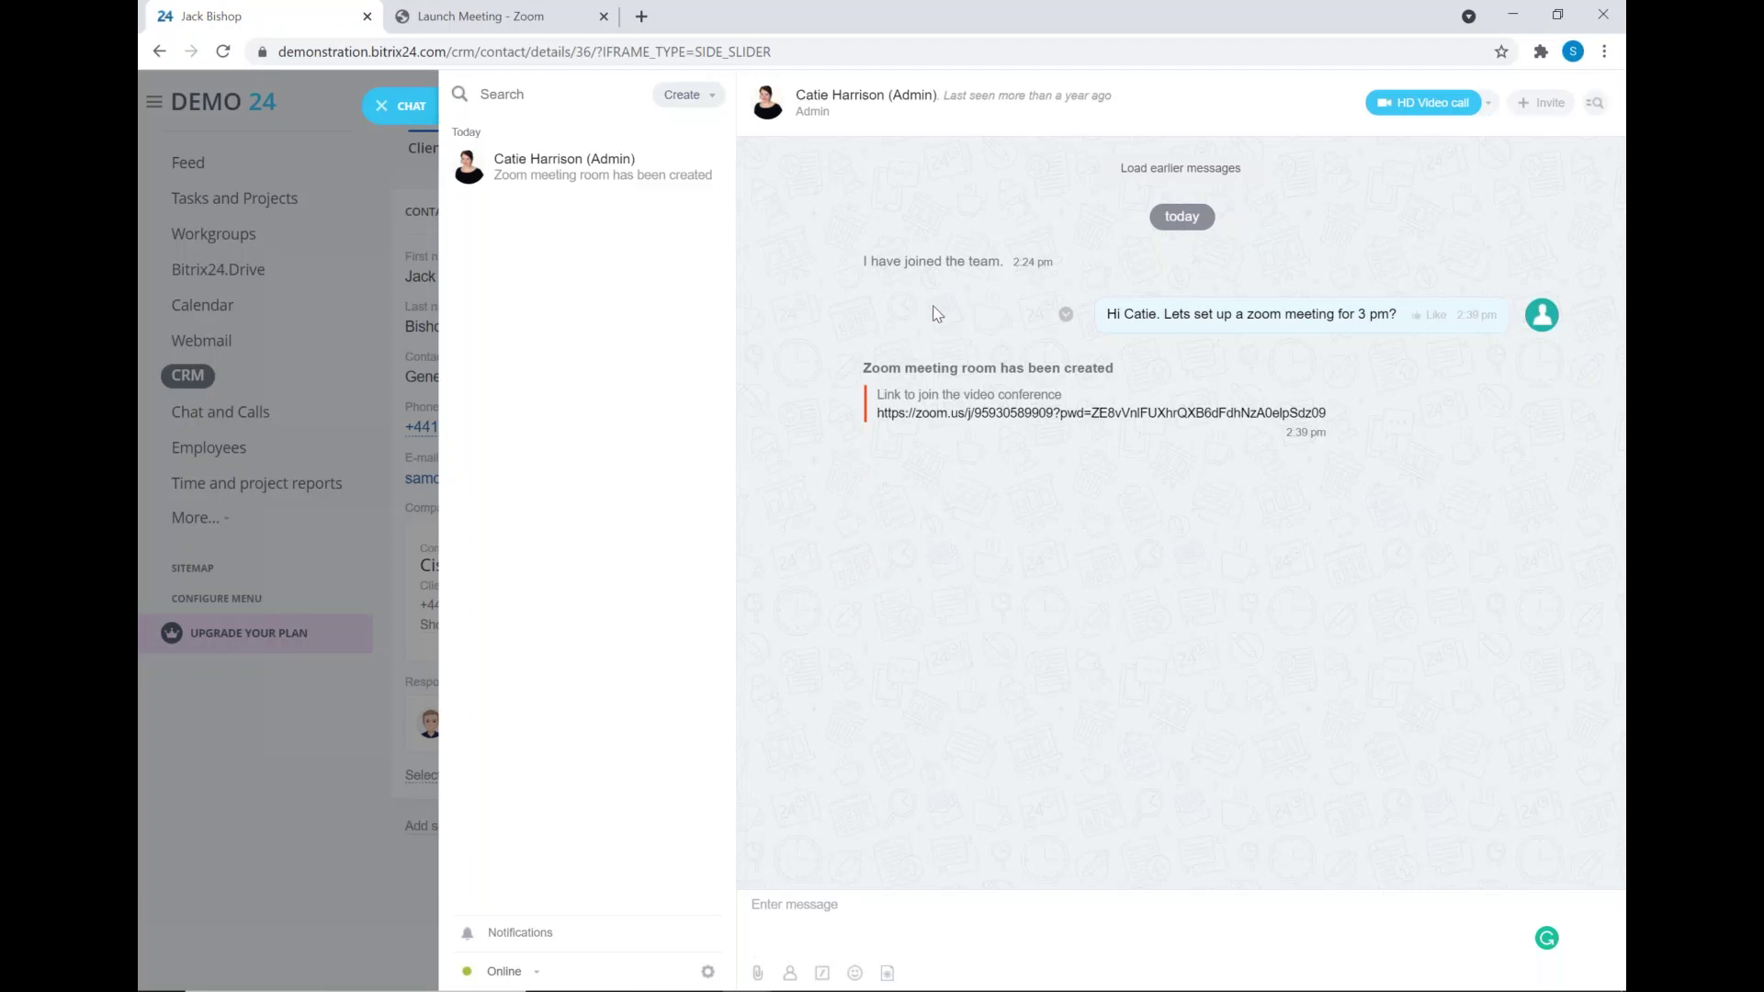
pyautogui.click(381, 108)
pyautogui.hotkey('alt', 'Tab')
pyautogui.hotkey('alt', 'Tab')
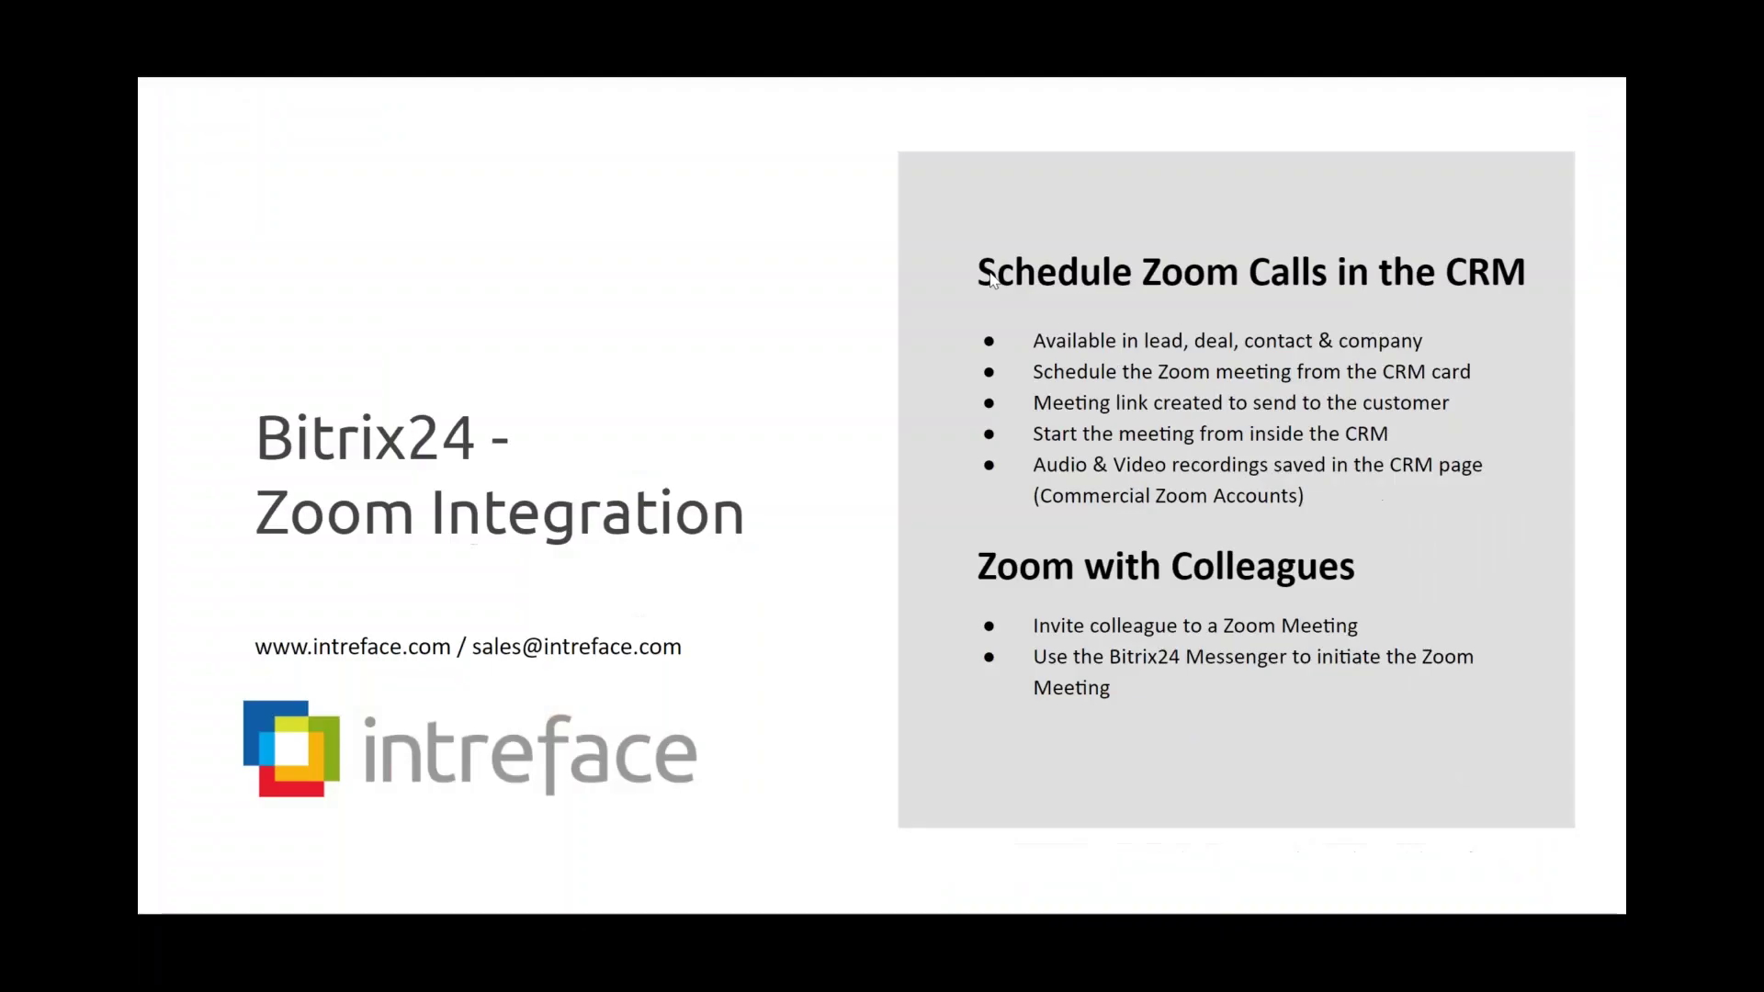